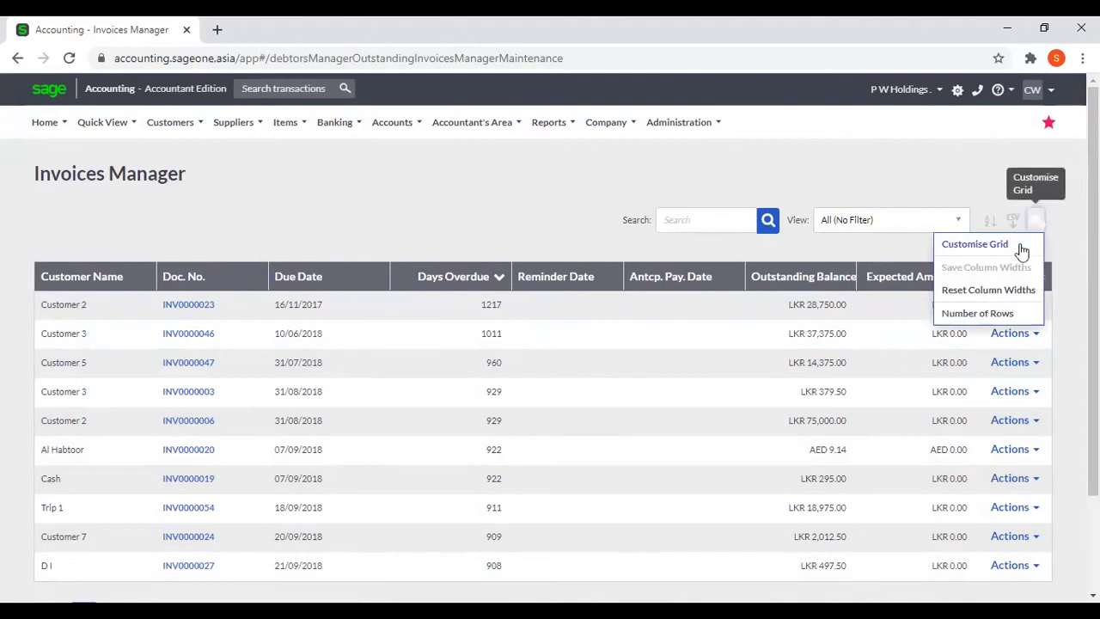
# - View the column choices for the invoice grid and leave them without saving
pyautogui.click(1019, 245)
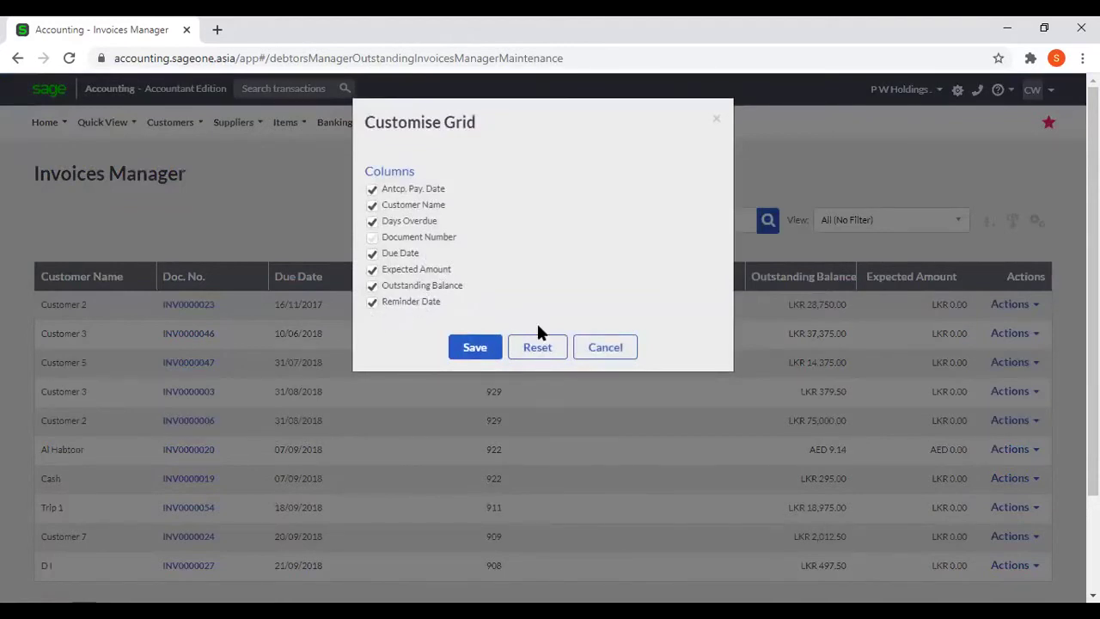
pyautogui.click(617, 349)
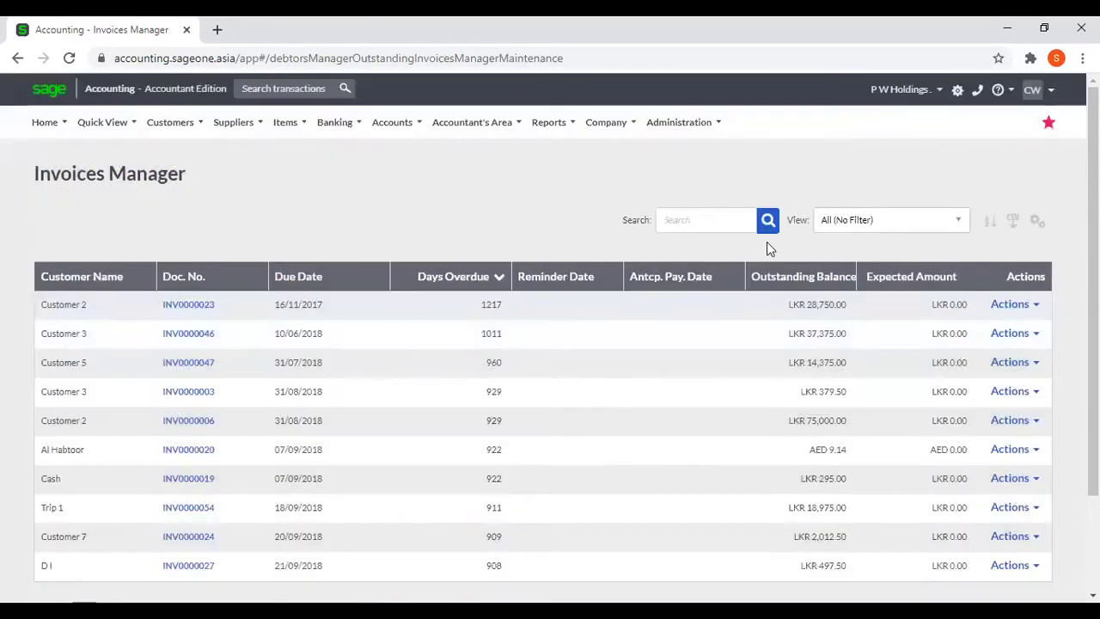
# - View the history of Customer 2's most overdue invoice and close it
pyautogui.click(1019, 307)
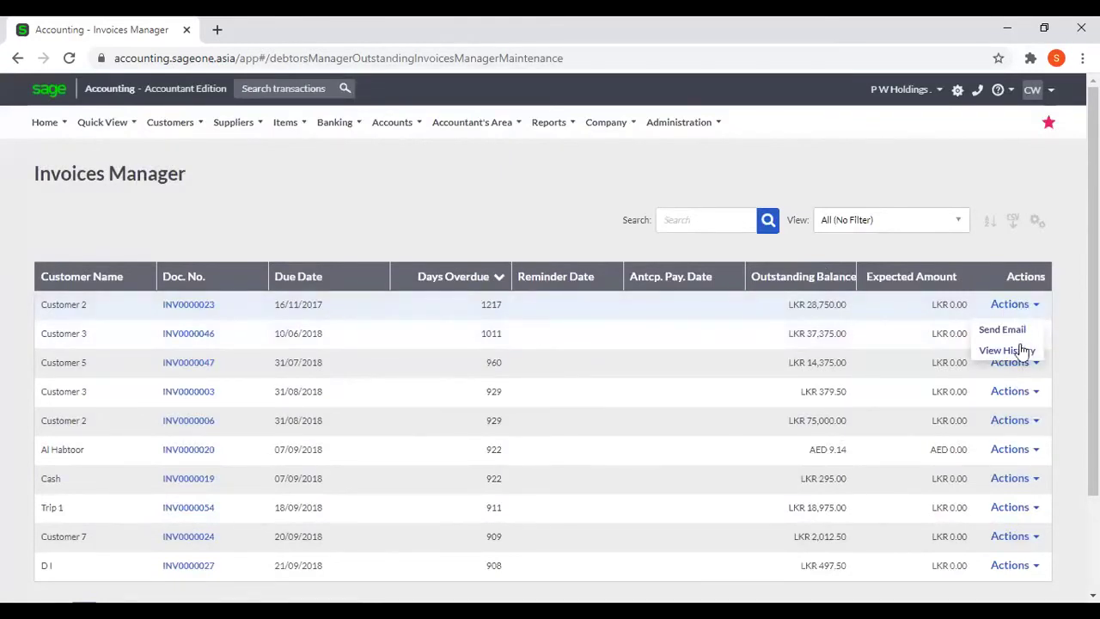
pyautogui.click(1018, 349)
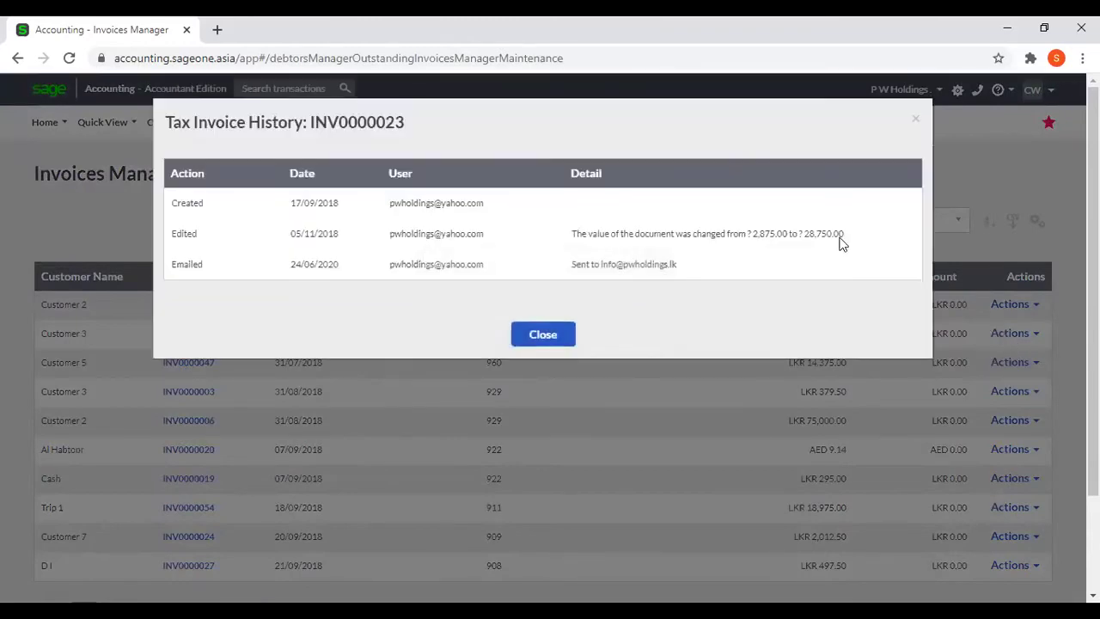
pyautogui.scroll(-2, 842, 243)
pyautogui.click(915, 119)
# - Review the prepared email for Customer 2's most overdue invoice and close it without sending
pyautogui.click(1002, 184)
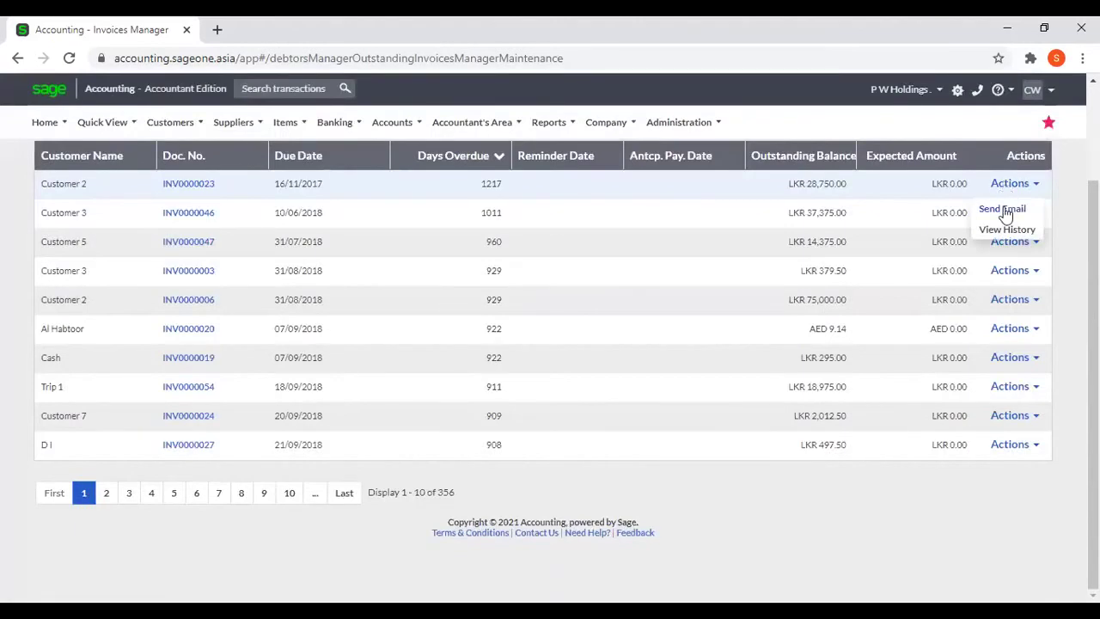
pyautogui.click(1002, 209)
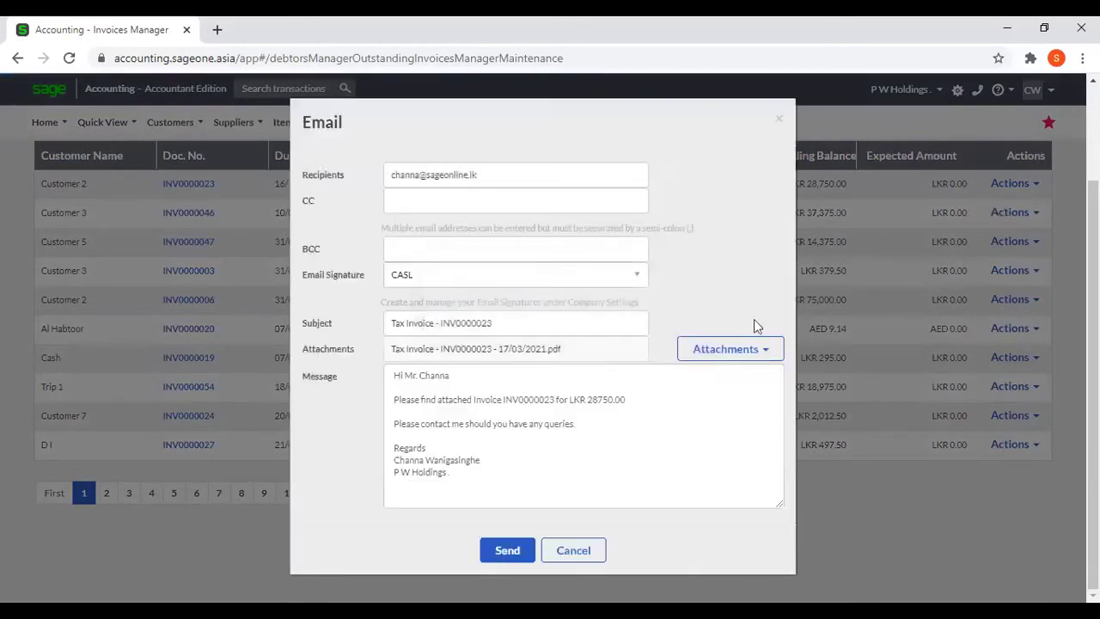
pyautogui.click(779, 121)
pyautogui.scroll(1, 1038, 258)
pyautogui.scroll(2, 1038, 258)
pyautogui.click(1040, 306)
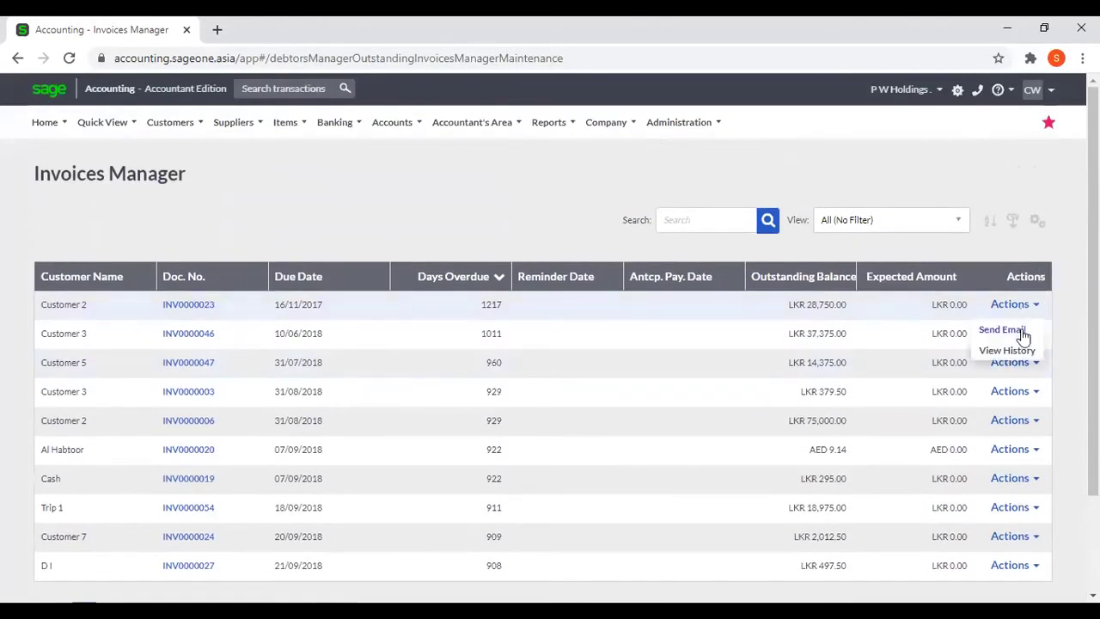
pyautogui.click(1002, 330)
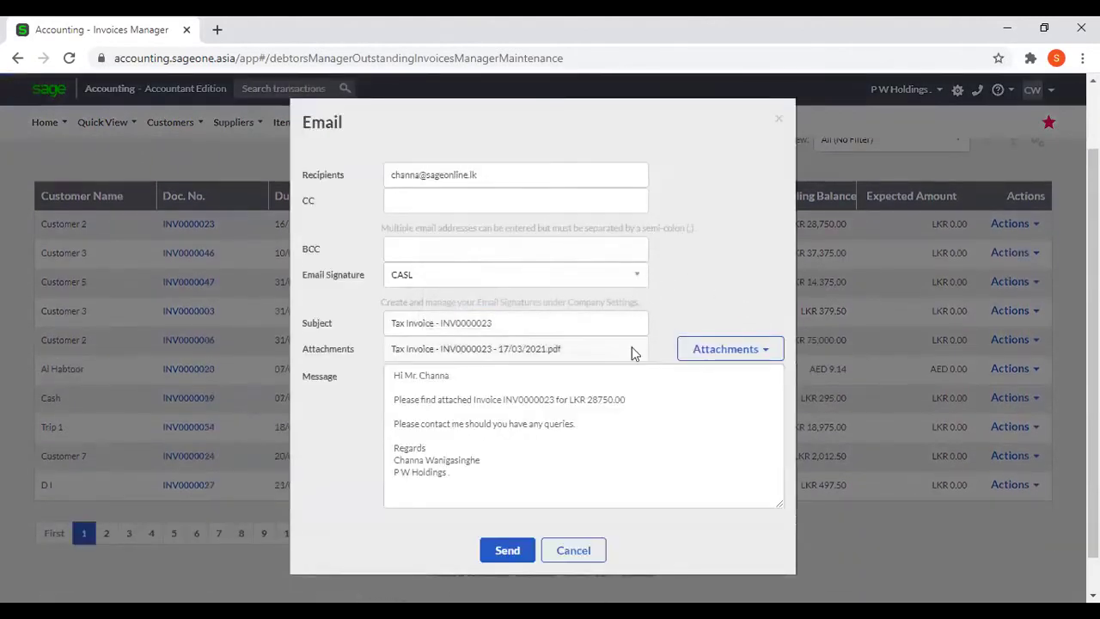
pyautogui.click(581, 555)
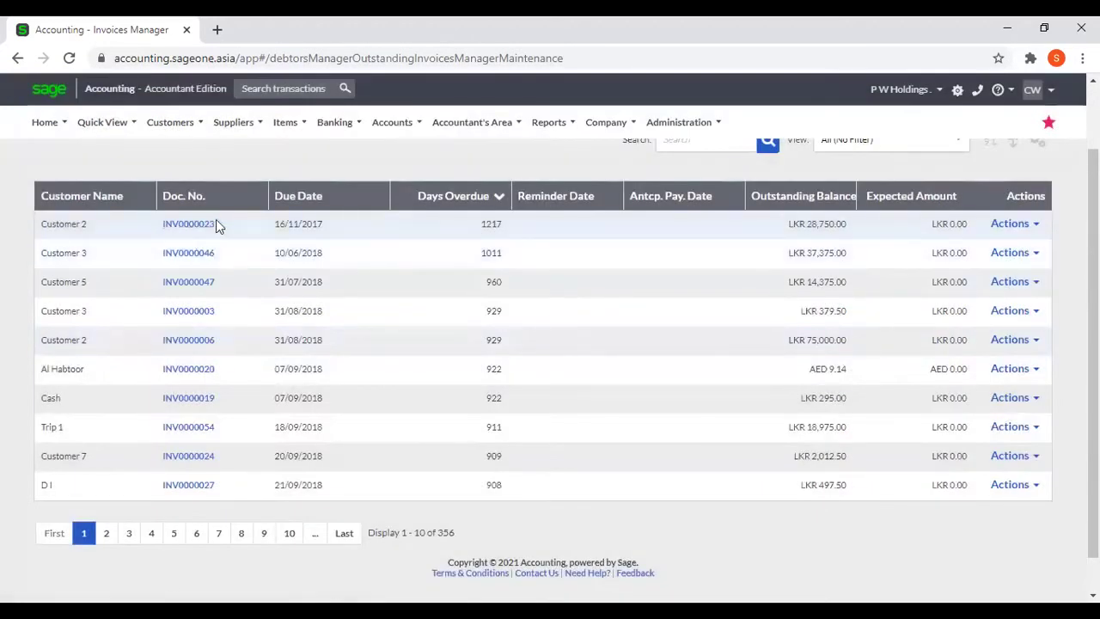
# - Open Customer 2's most overdue invoice and start a new manual action under its anticipated payments
pyautogui.click(194, 228)
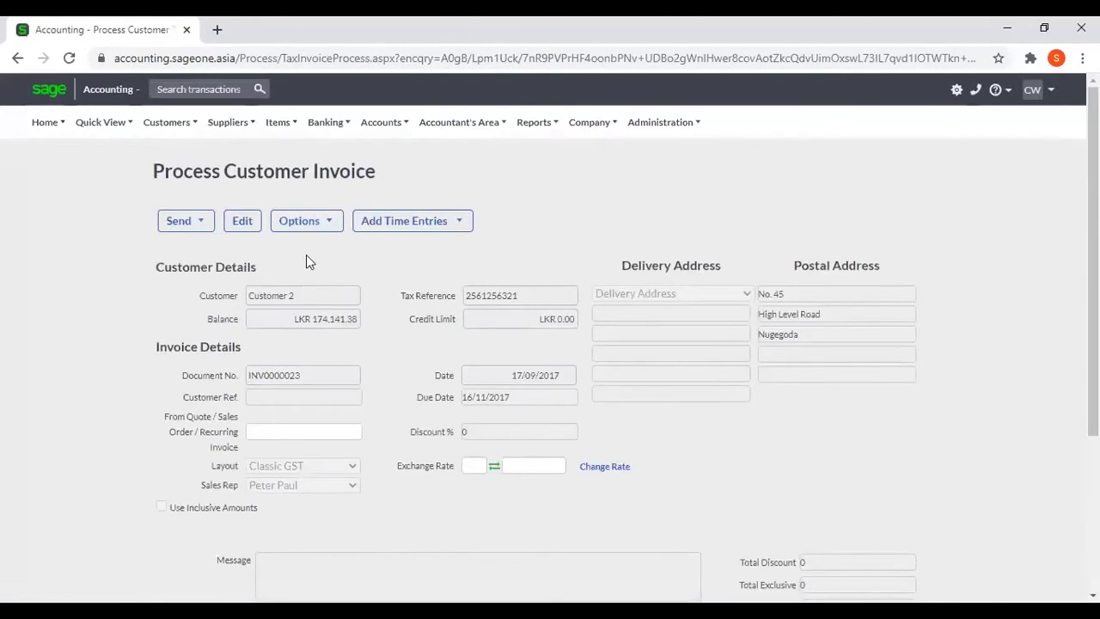
pyautogui.click(307, 223)
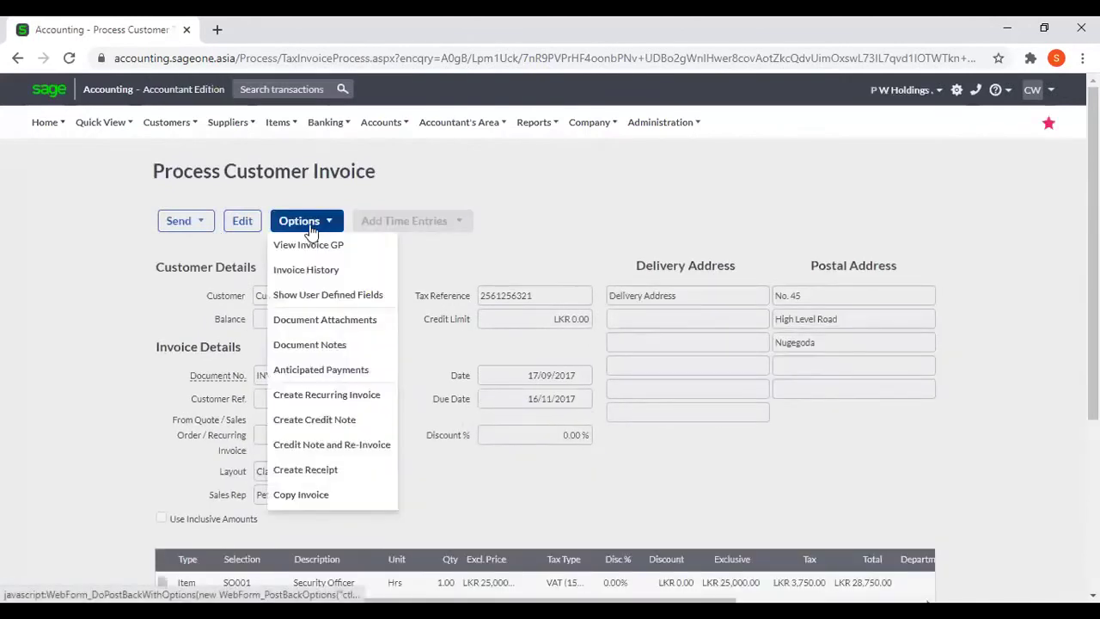
pyautogui.click(357, 376)
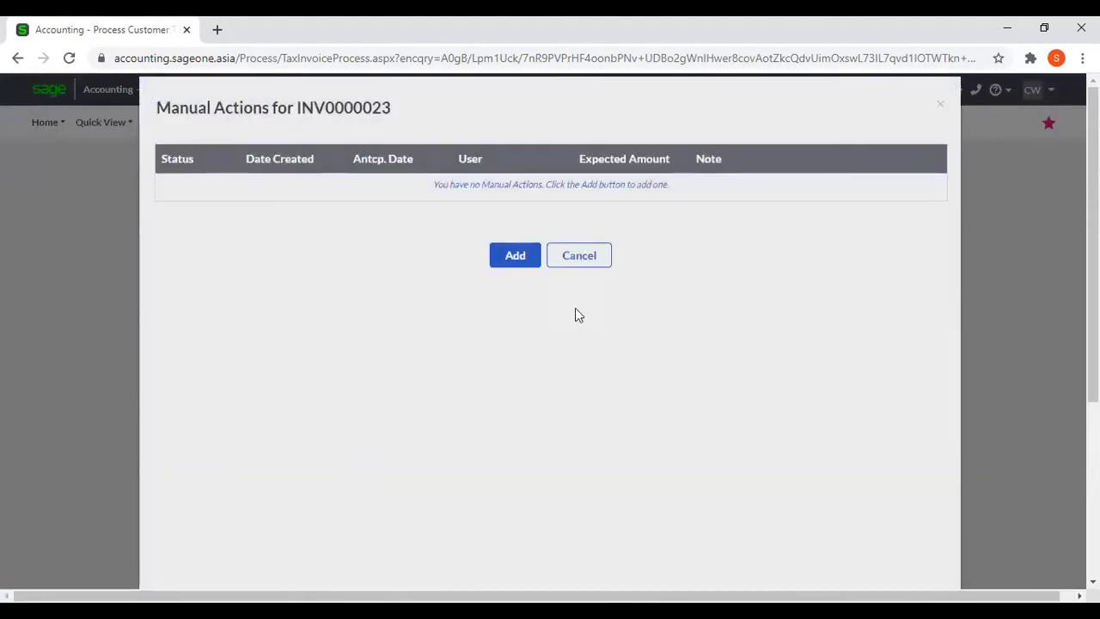
pyautogui.click(532, 263)
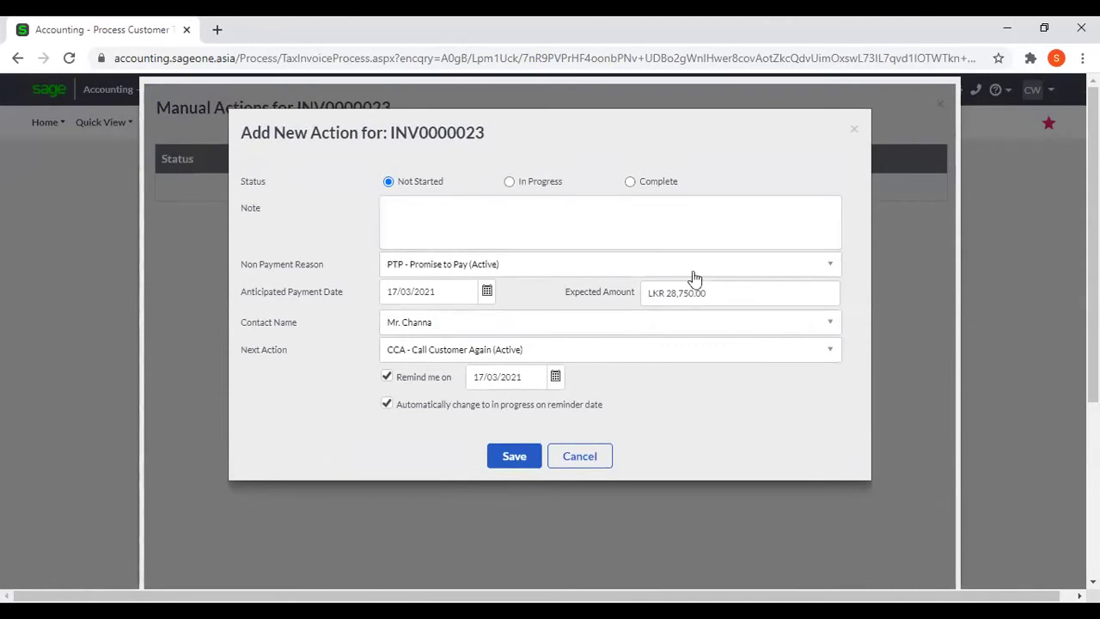
# - Set the action's anticipated payment date to 31/03/2021 and its expected amount to LKR 10,000.00
pyautogui.click(815, 275)
pyautogui.click(810, 179)
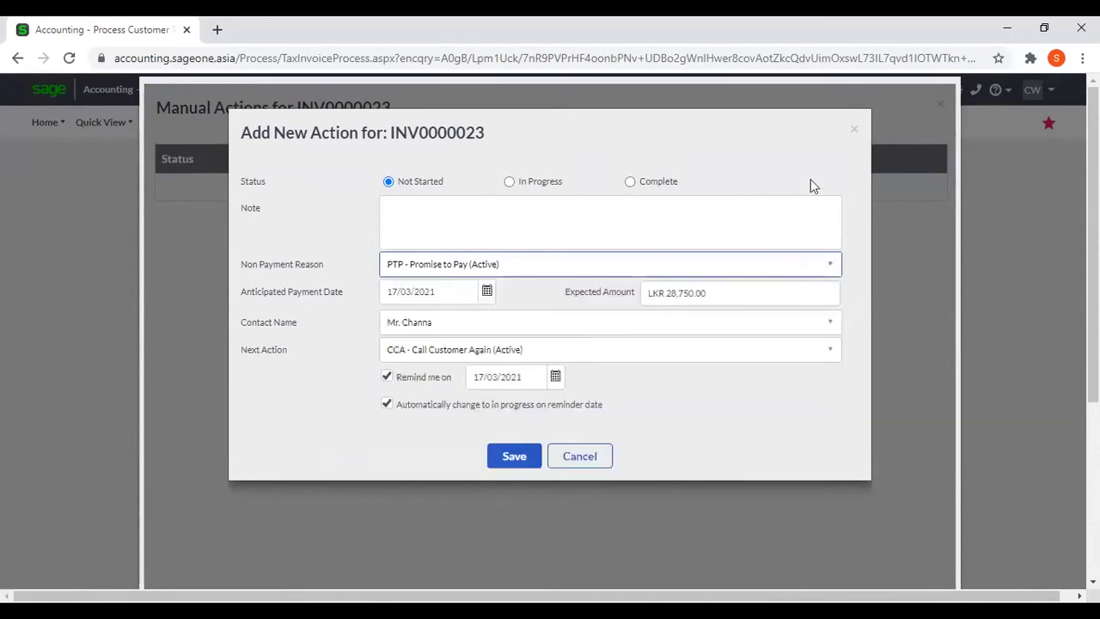
pyautogui.click(486, 294)
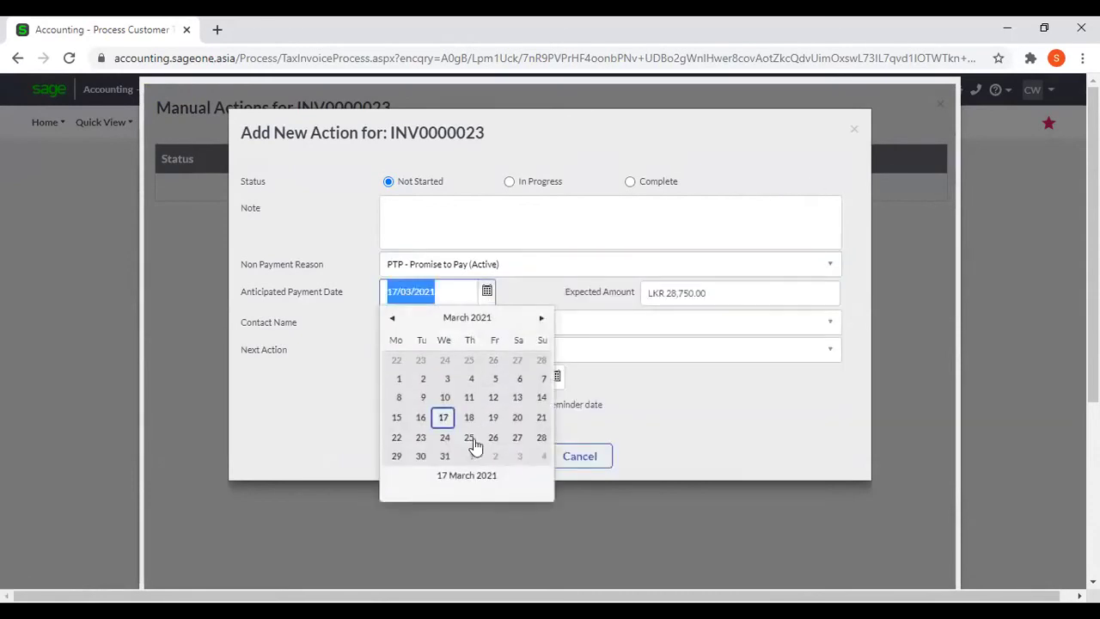
pyautogui.click(444, 454)
pyautogui.click(737, 292)
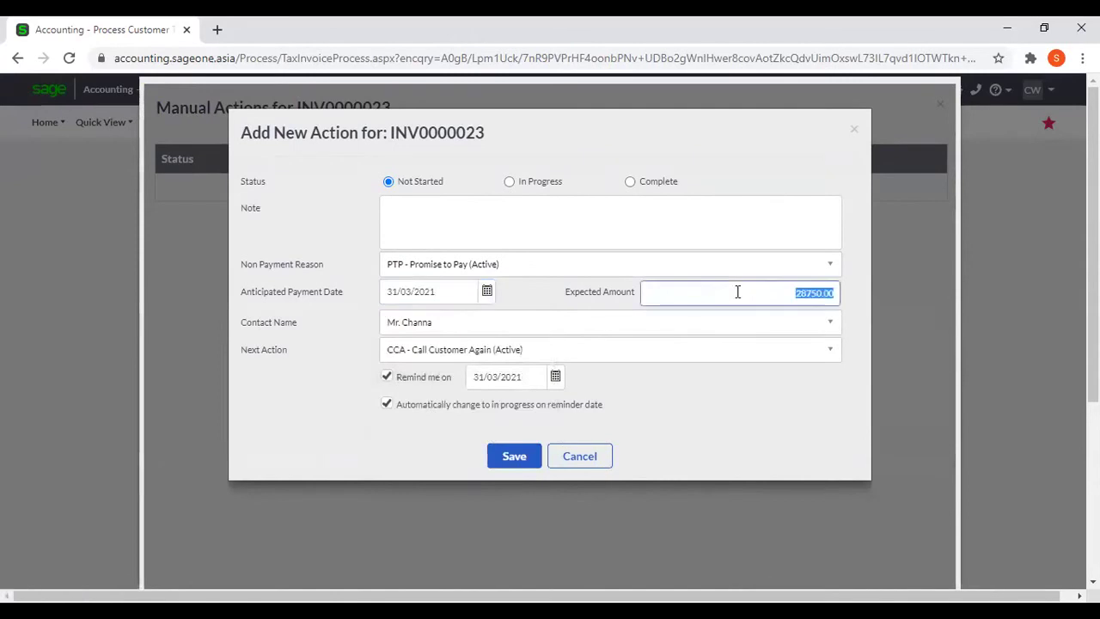
pyautogui.write('1')
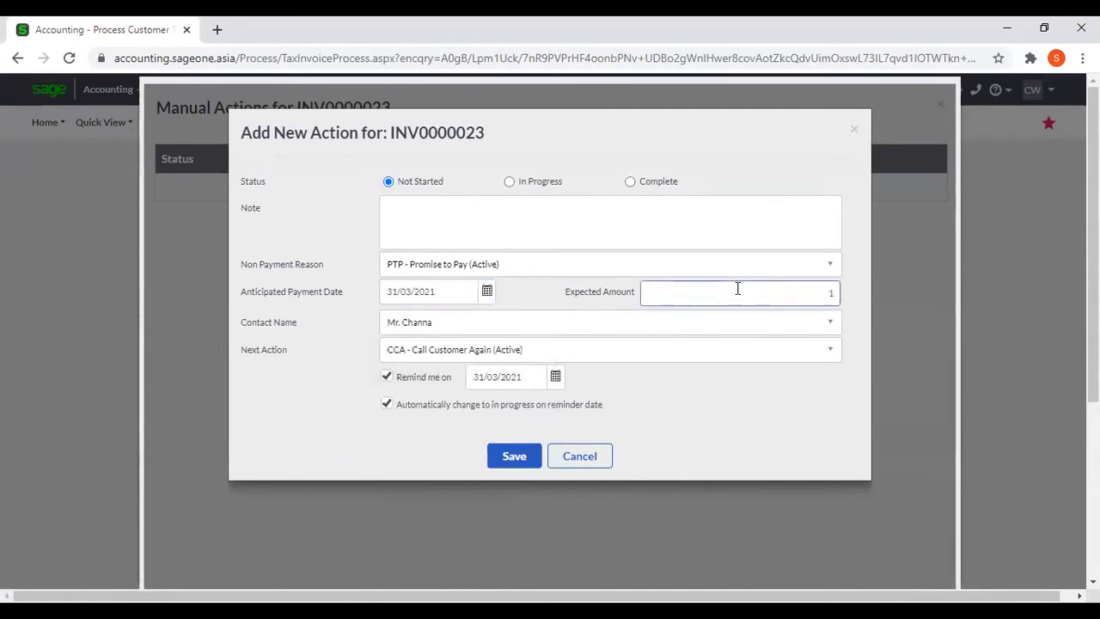
pyautogui.write('0,000')
pyautogui.click(736, 391)
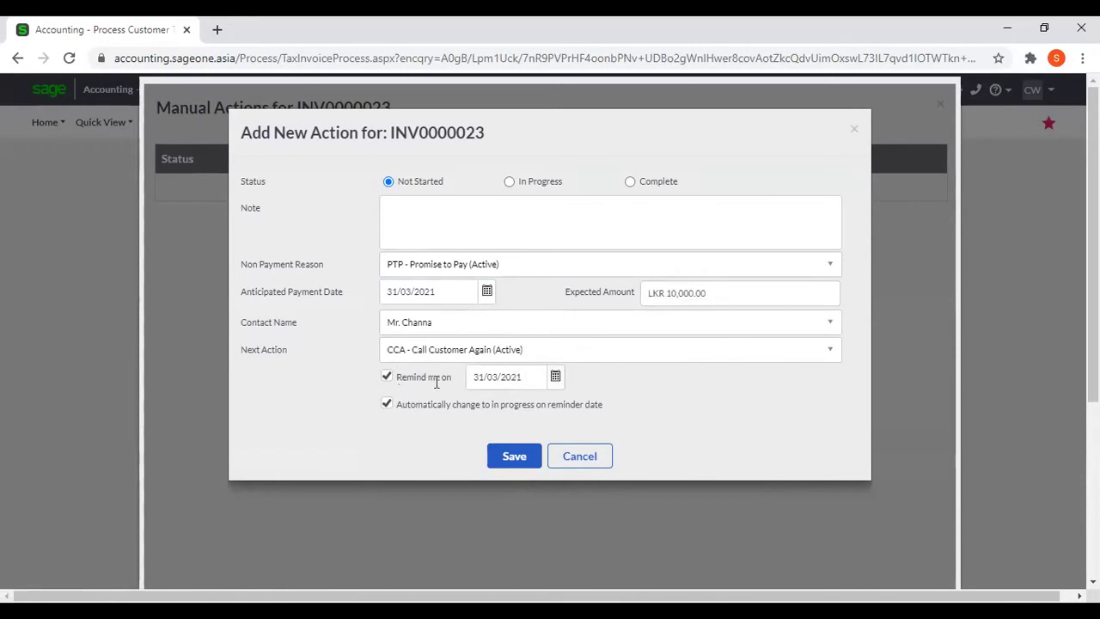
# - Add the note "Abc" to the new action, save it and close the invoice's manual actions list
pyautogui.click(504, 455)
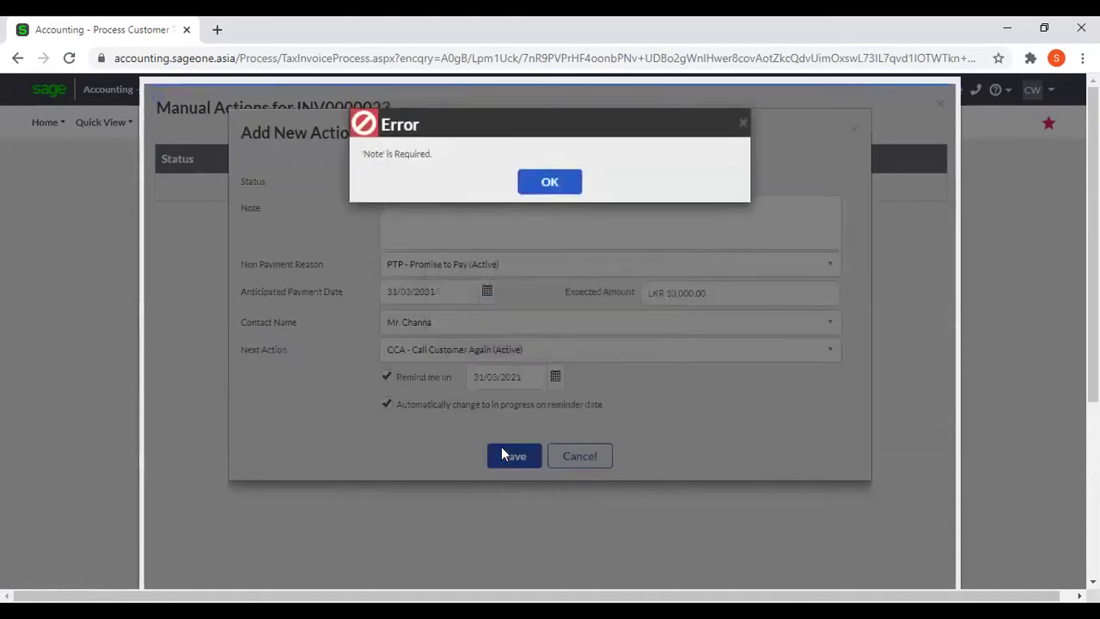
pyautogui.click(537, 184)
pyautogui.click(467, 207)
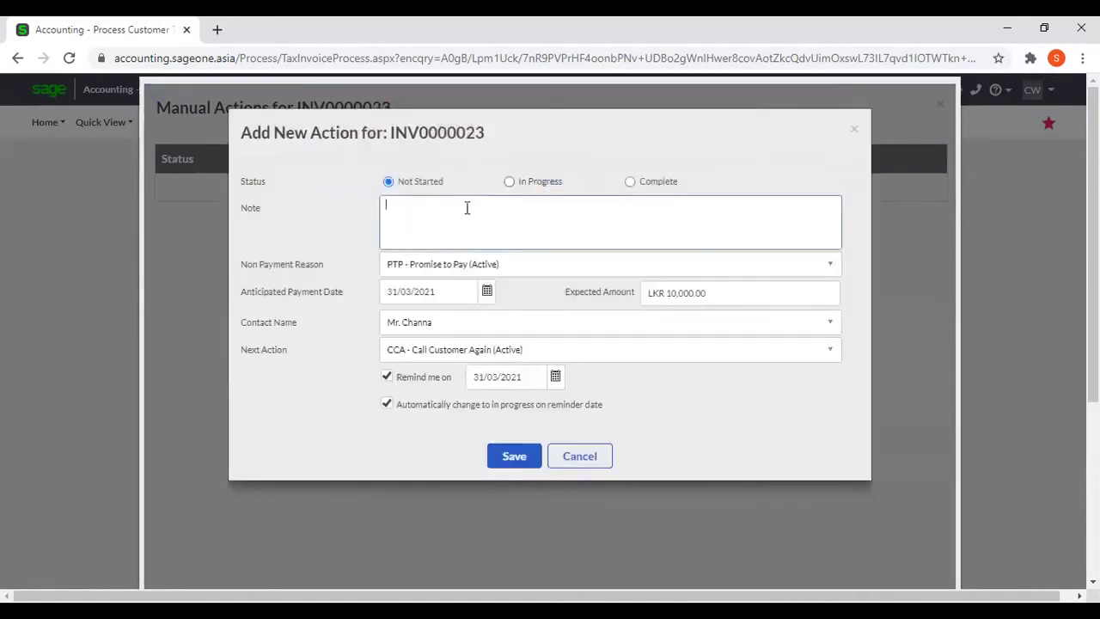
pyautogui.write('Abc')
pyautogui.click(514, 462)
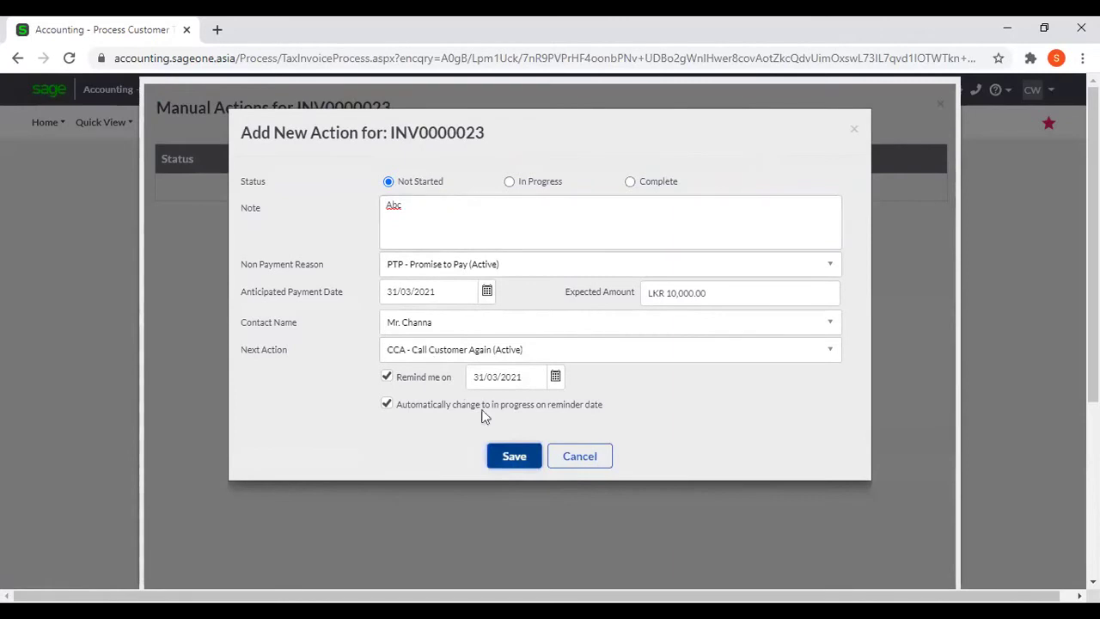
pyautogui.click(498, 456)
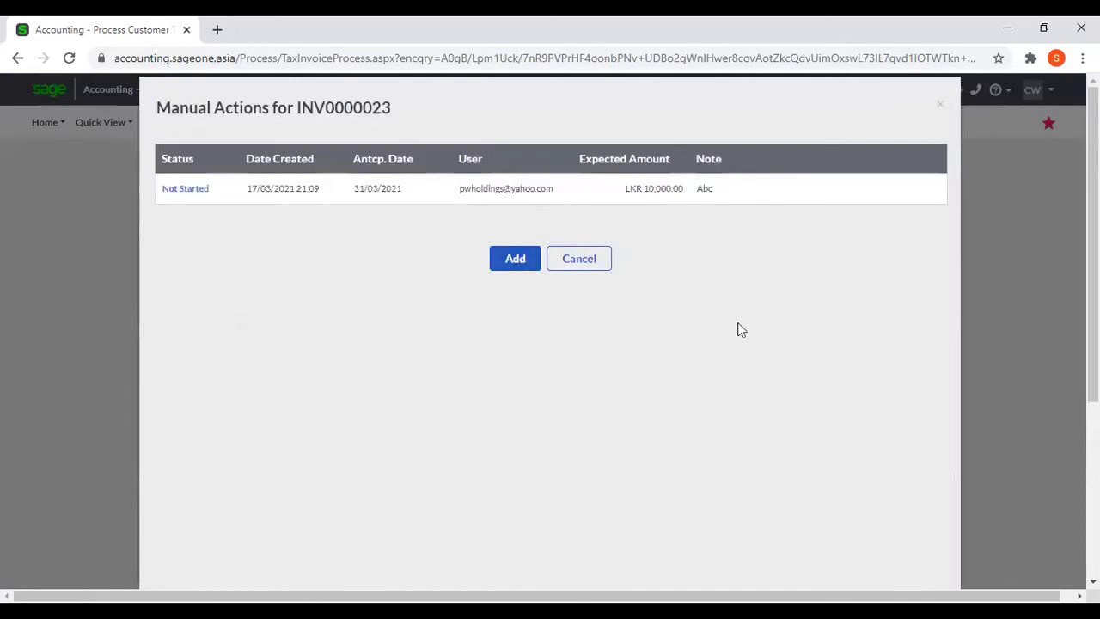
pyautogui.scroll(-5, 737, 326)
pyautogui.scroll(5, 931, 378)
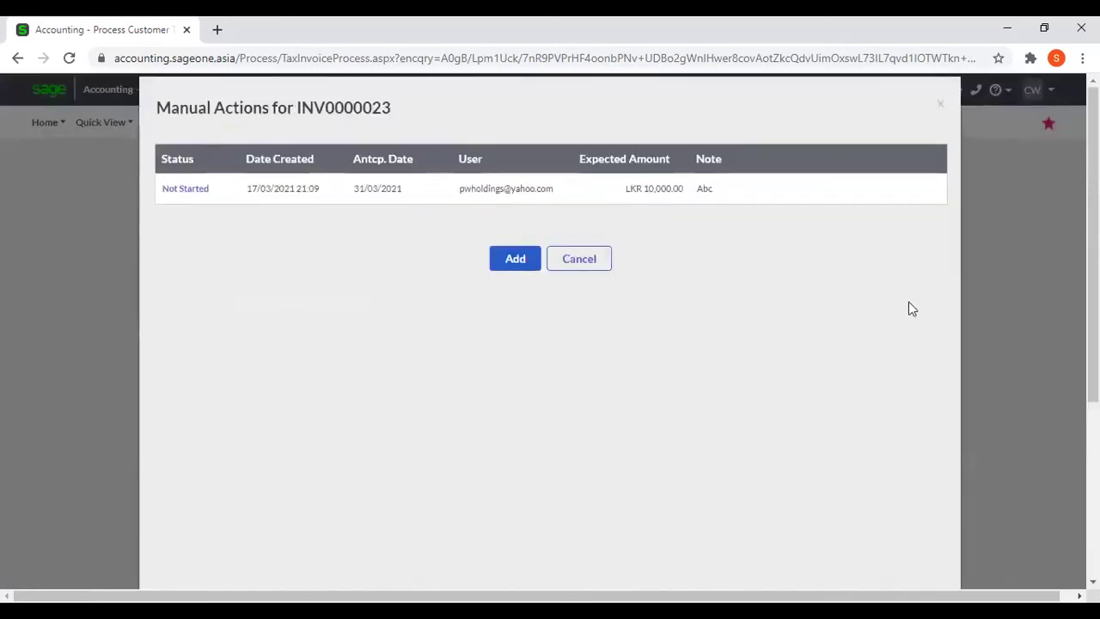
pyautogui.click(939, 104)
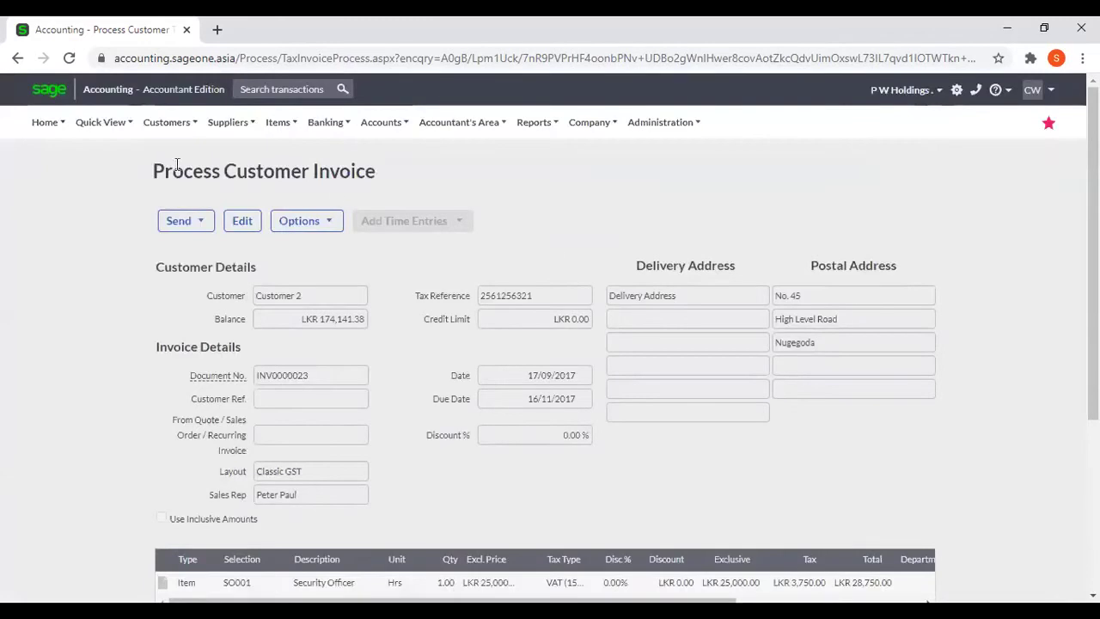
# - Return to the Invoices Manager to check the invoice's reminder date, anticipated payment date and expected amount
pyautogui.click(156, 127)
pyautogui.moveTo(184, 295)
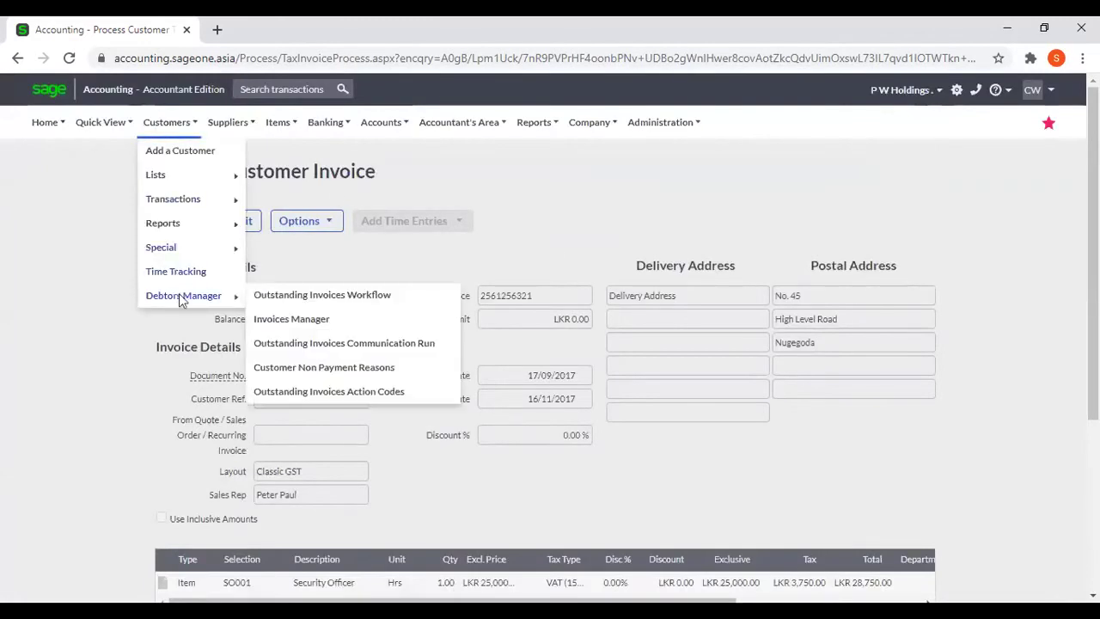
pyautogui.click(308, 322)
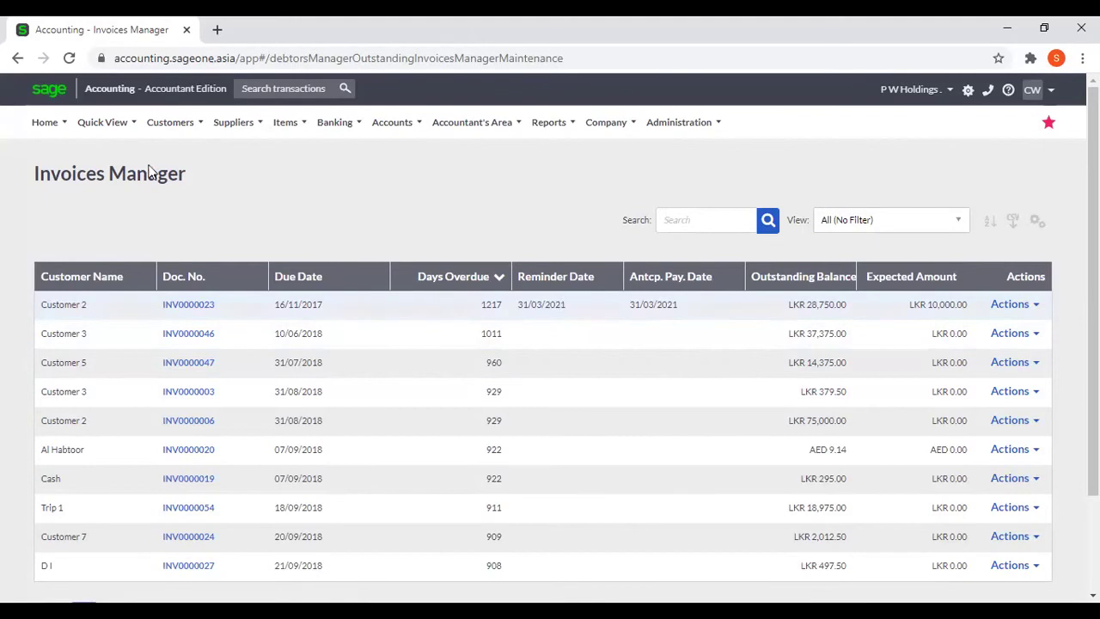
# - Preview the Outstanding Invoices Communication Run for workflow actions reached since 17/03/2021 and review its sections
pyautogui.moveTo(142, 129)
pyautogui.moveTo(208, 308)
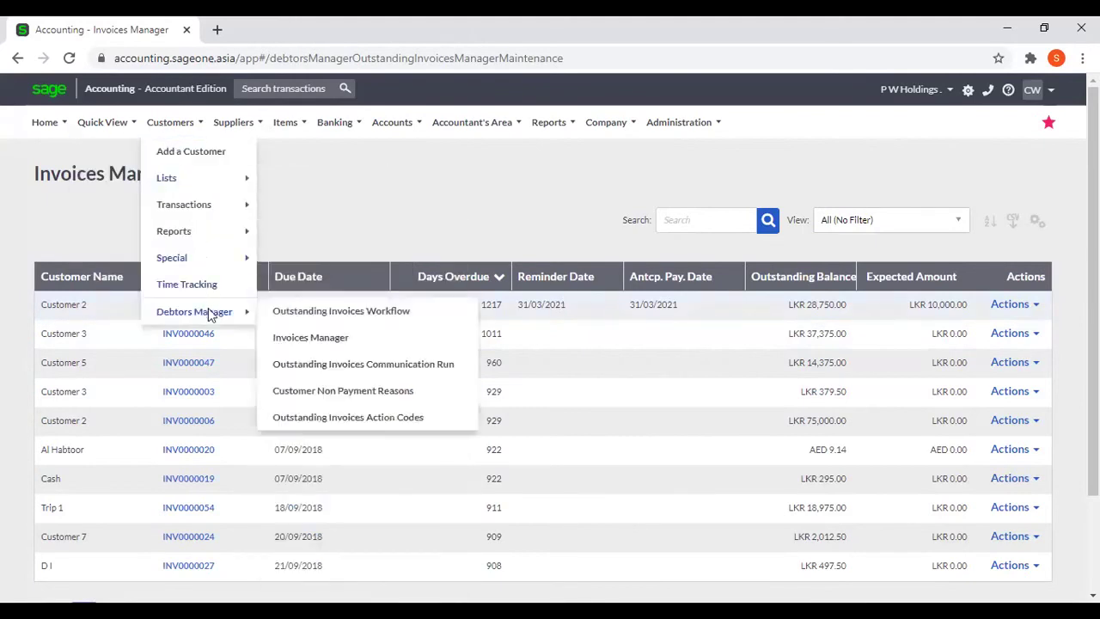
pyautogui.click(341, 368)
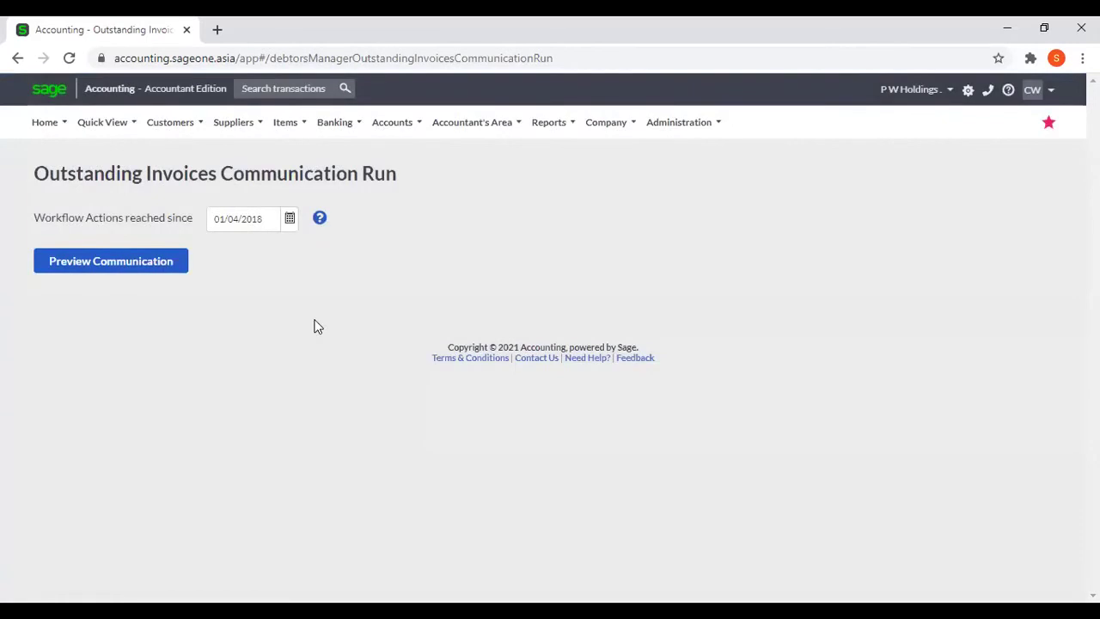
pyautogui.click(289, 219)
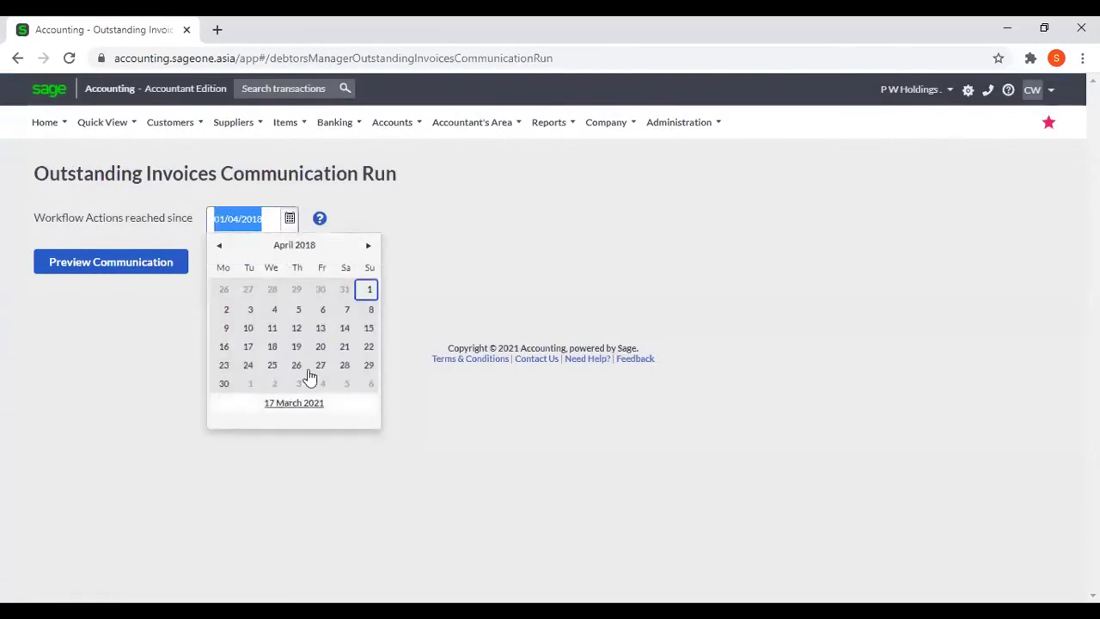
pyautogui.click(305, 405)
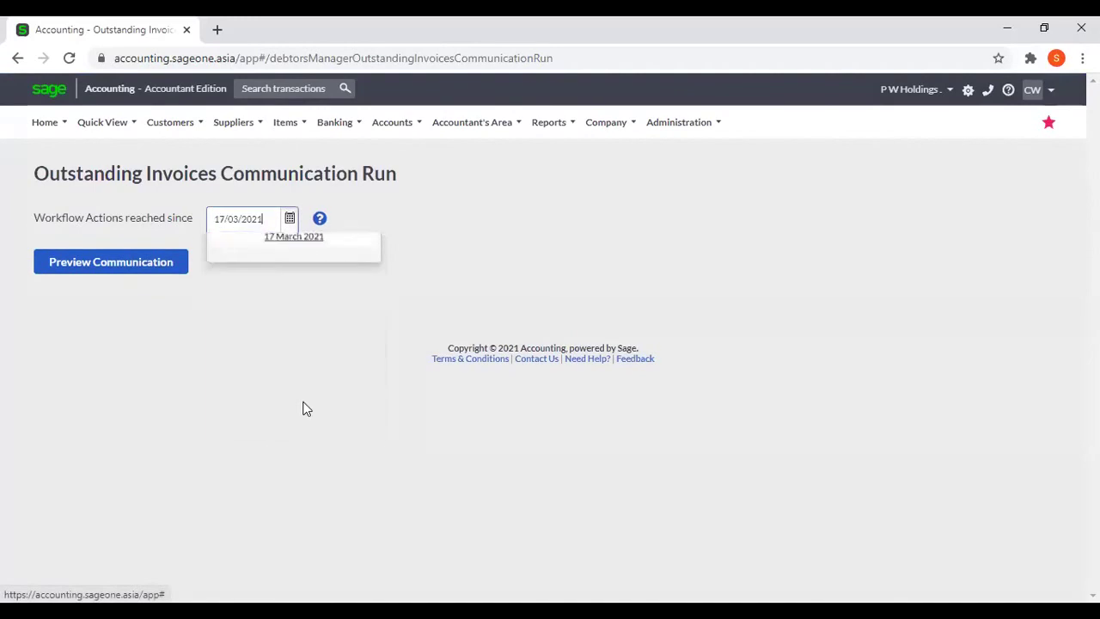
pyautogui.click(147, 264)
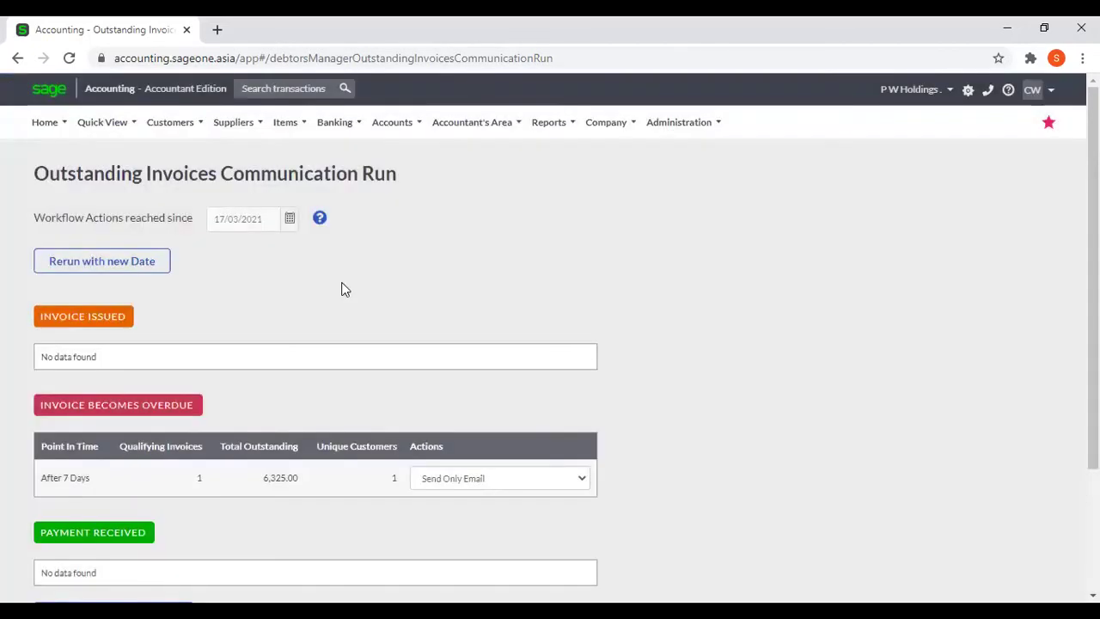
pyautogui.scroll(-1, 341, 288)
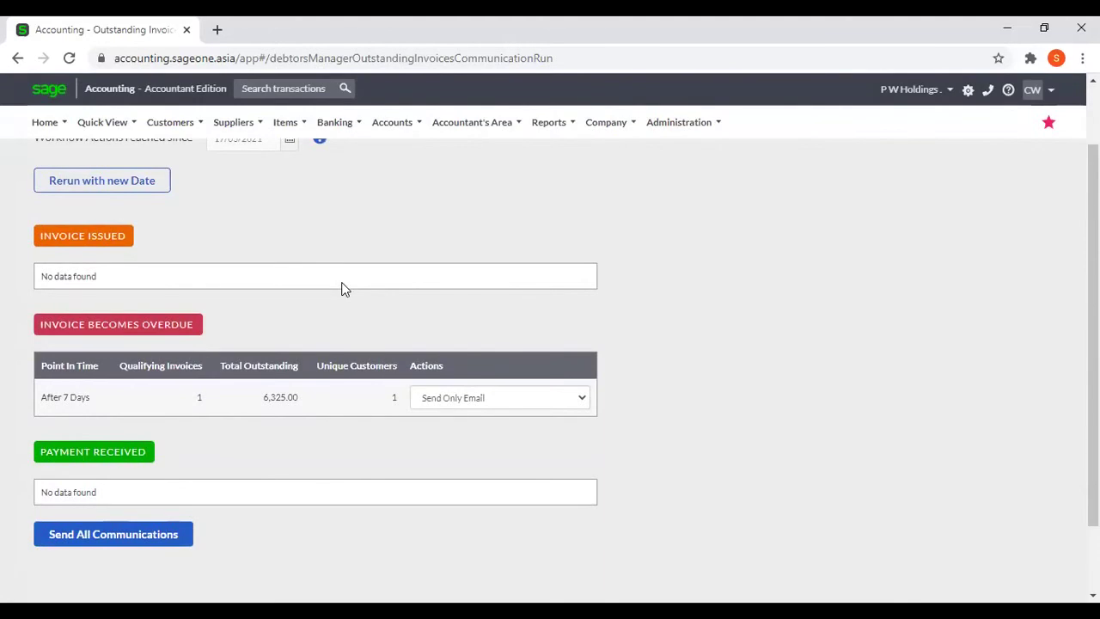
pyautogui.scroll(-1, 342, 289)
pyautogui.scroll(2, 342, 285)
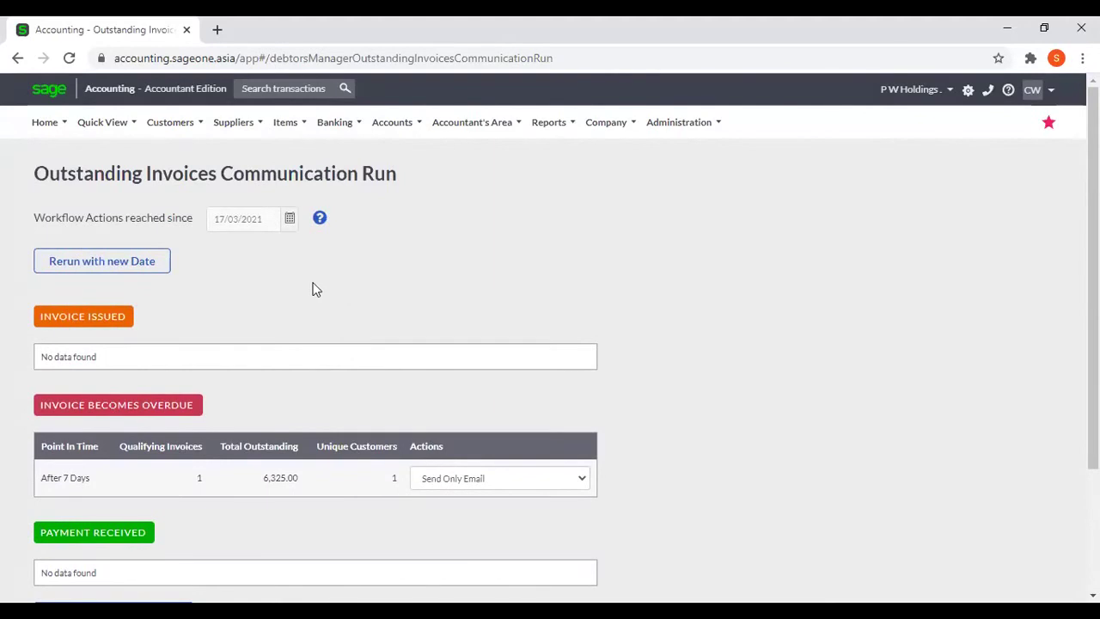
# - Try to rerun the communication preview for workflow actions reached since 17/03/2018 and dismiss the resulting dialog
pyautogui.click(62, 267)
pyautogui.click(269, 218)
pyautogui.tripleClick(267, 215)
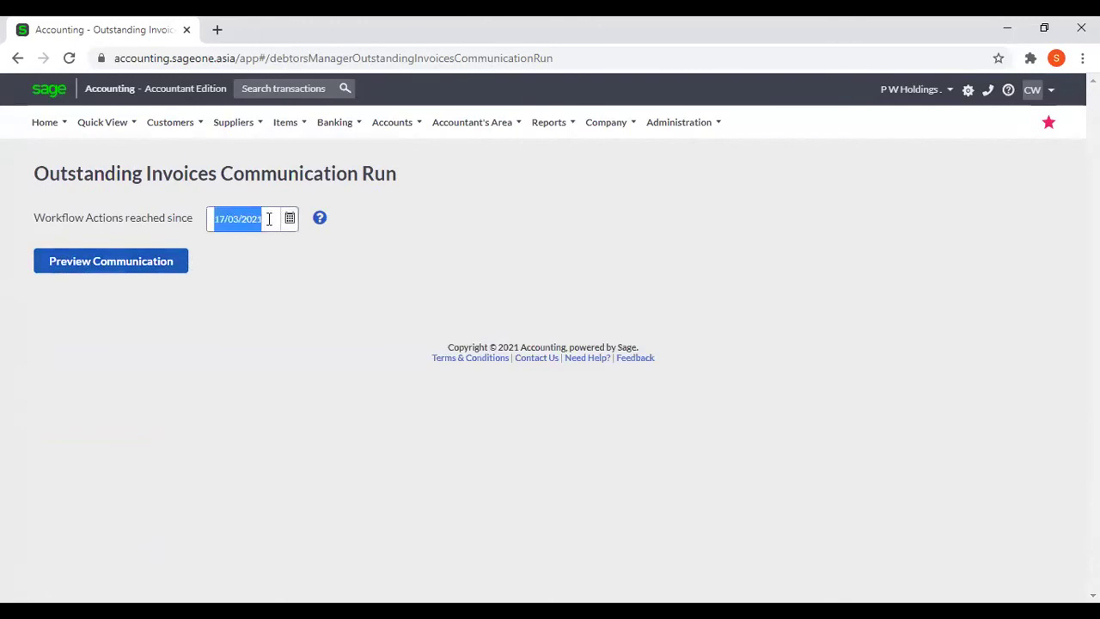
pyautogui.click(261, 207)
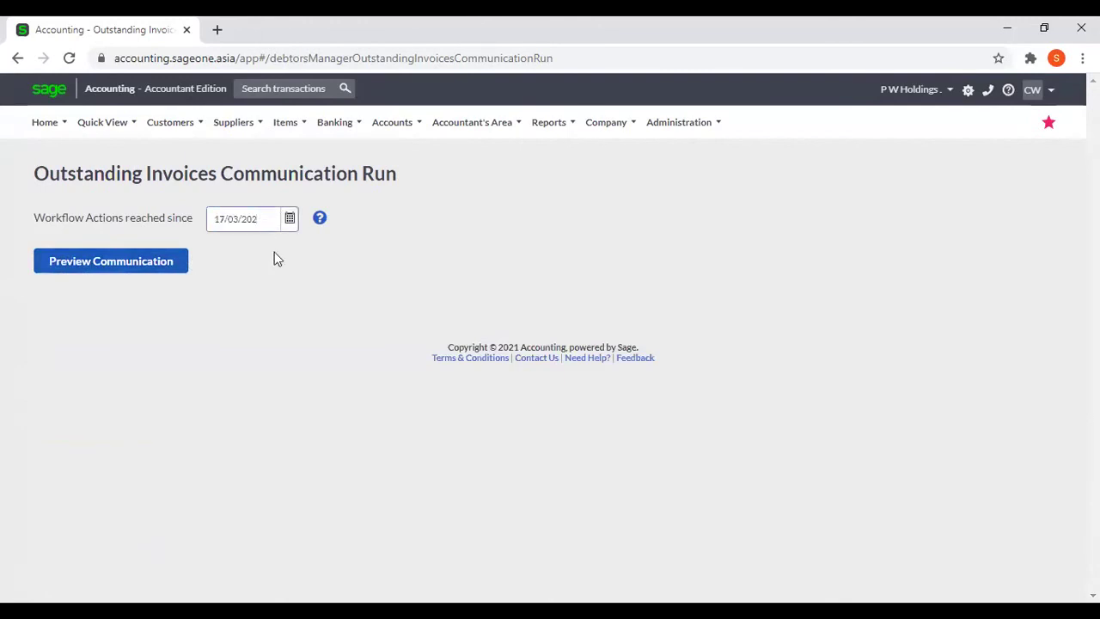
pyautogui.write('8')
pyautogui.click(169, 272)
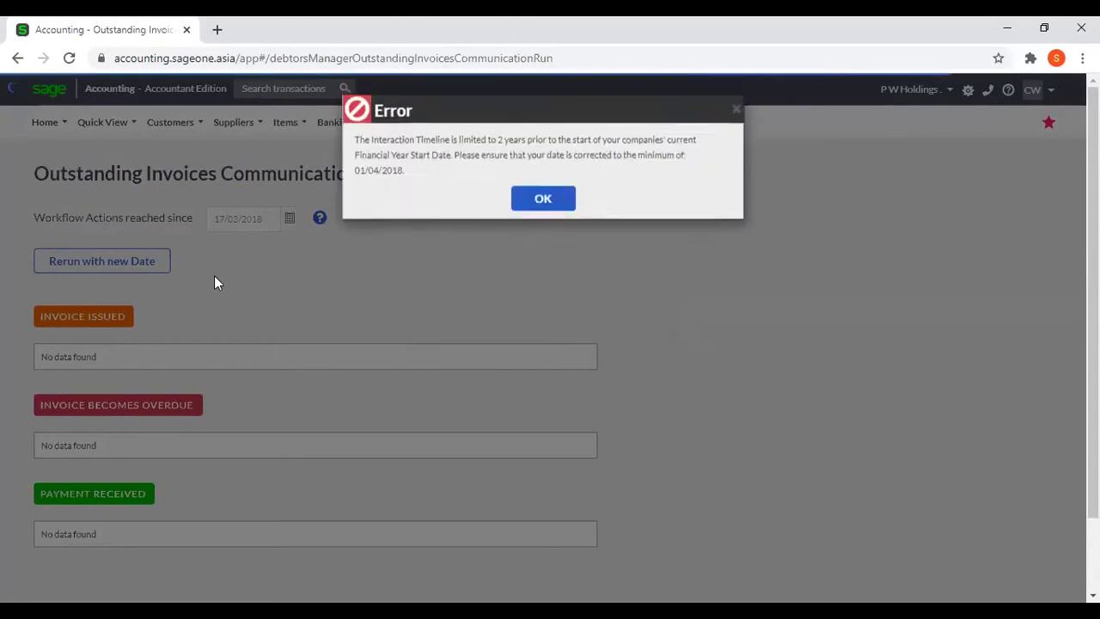
pyautogui.click(541, 203)
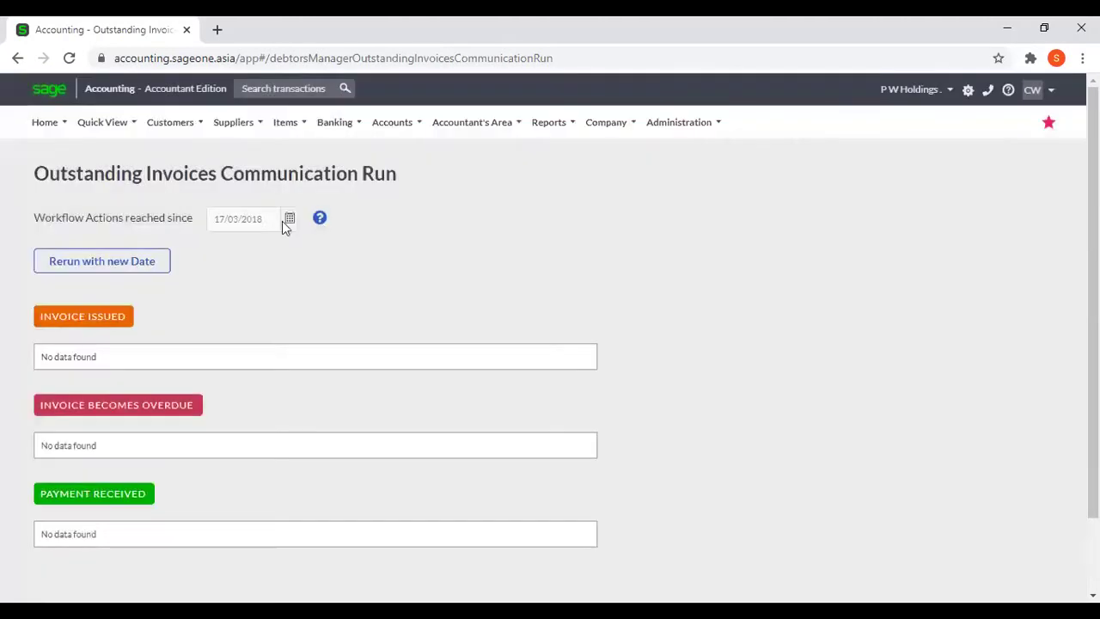
# - Try to reopen the Outstanding Invoices Communication Run from the Debtors Manager for a fresh preview
pyautogui.click(170, 122)
pyautogui.moveTo(180, 315)
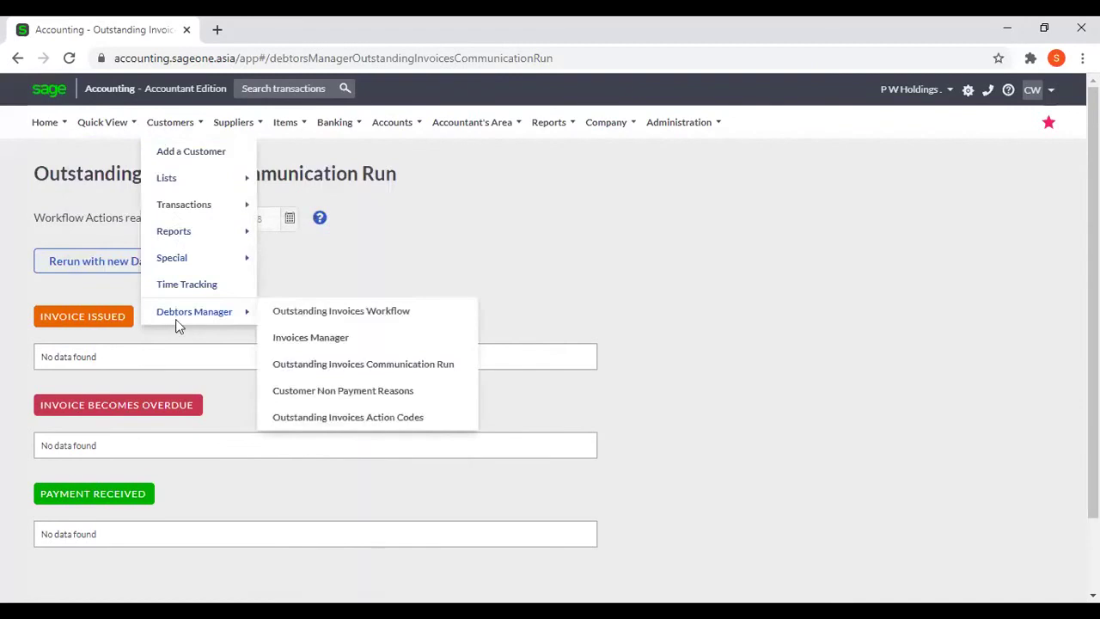
pyautogui.click(330, 366)
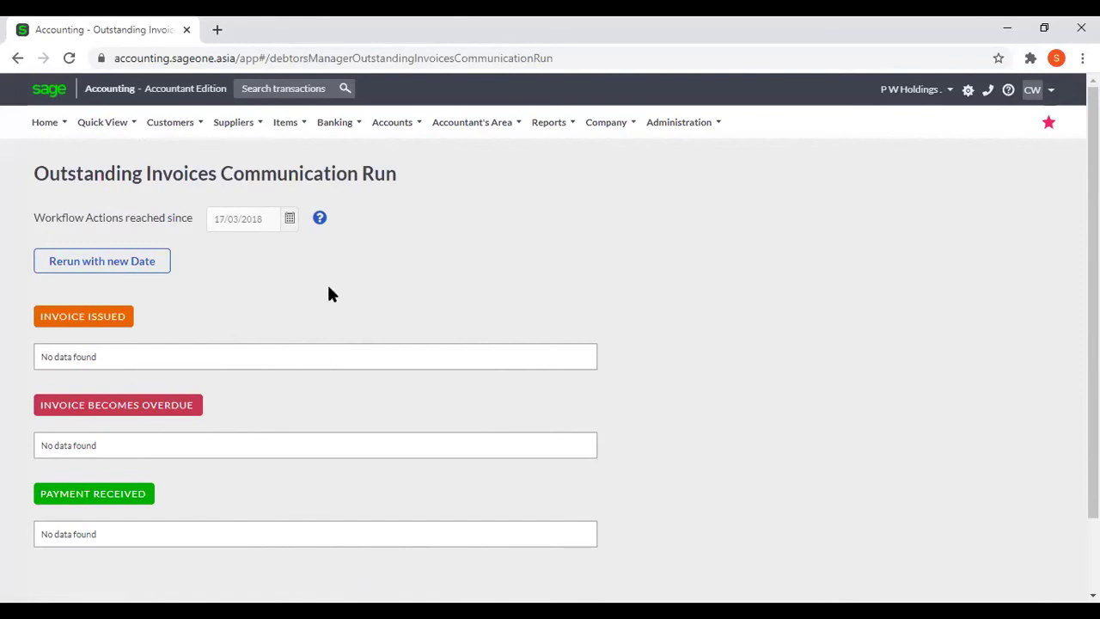
pyautogui.scroll(-1, 329, 292)
pyautogui.scroll(1, 329, 292)
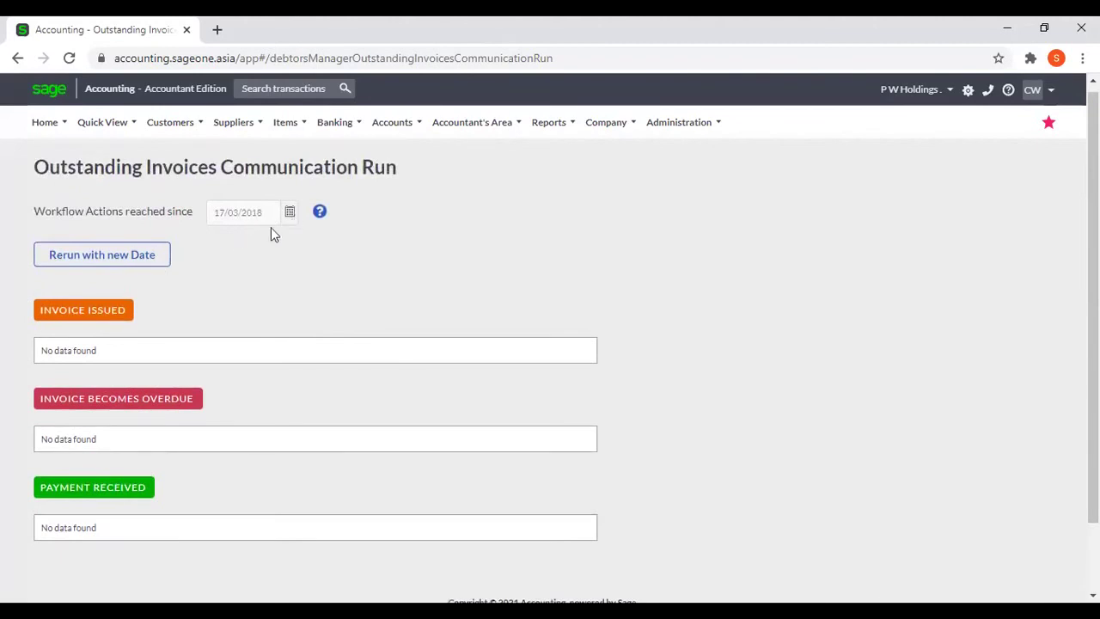
# - Reload the communication run page, preview workflow actions reached since 01/04/2018 and review the Invoice Issued and Invoice Becomes Overdue sections
pyautogui.click(70, 57)
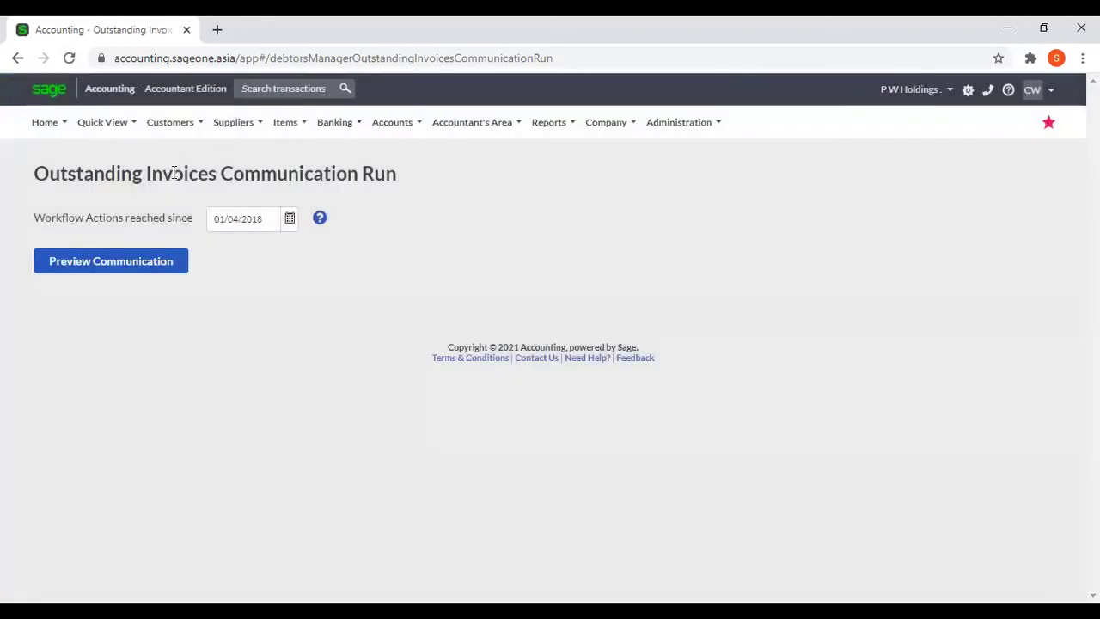
pyautogui.click(125, 263)
pyautogui.click(126, 262)
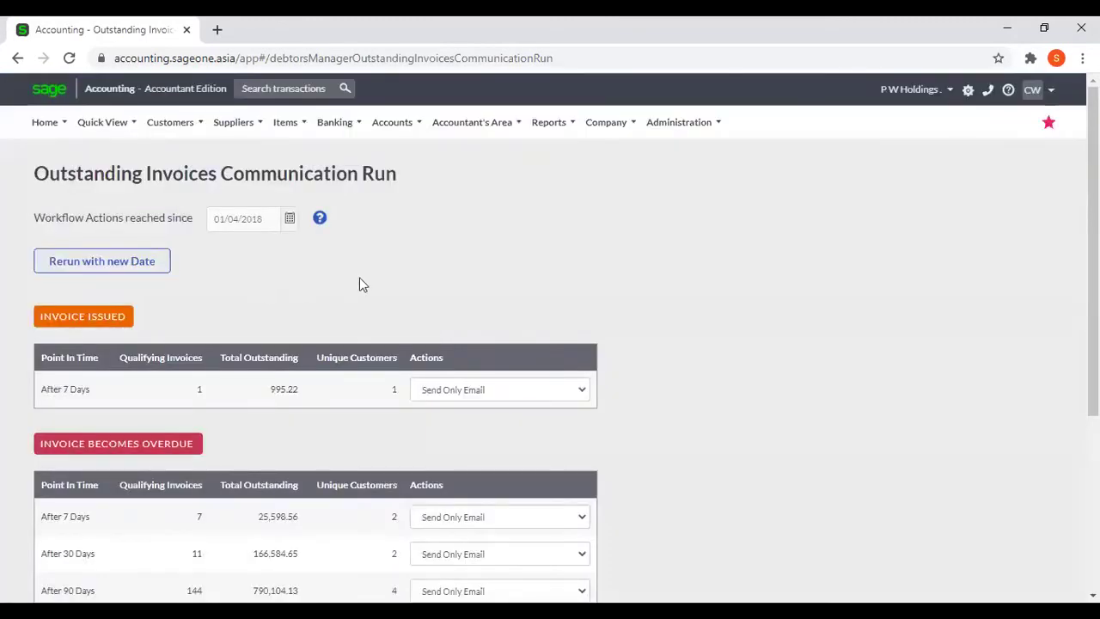
pyautogui.scroll(-1, 359, 285)
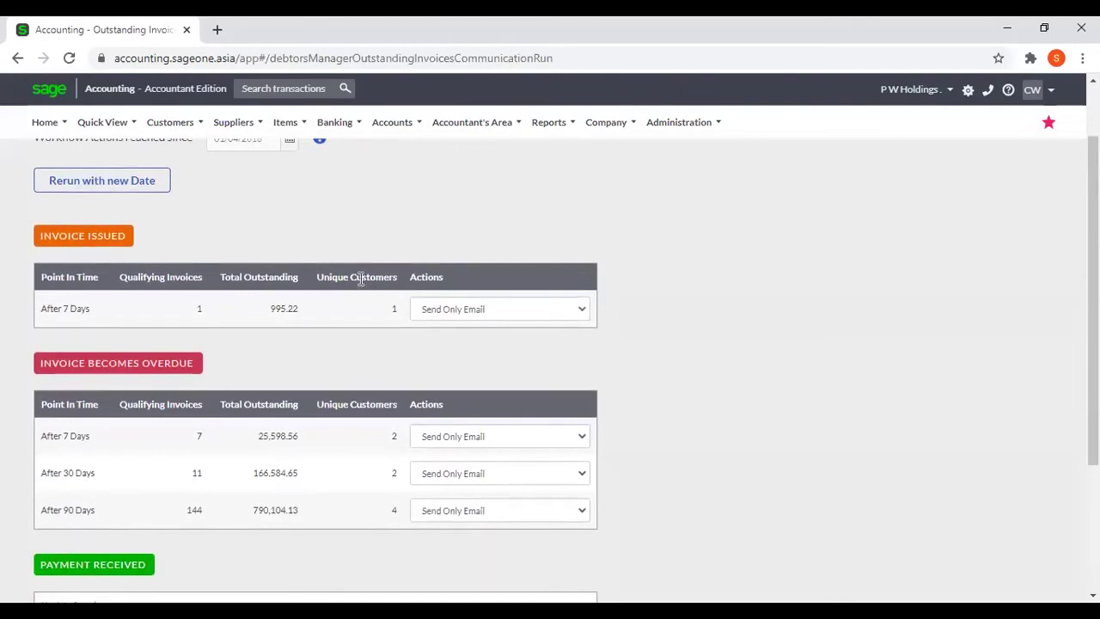
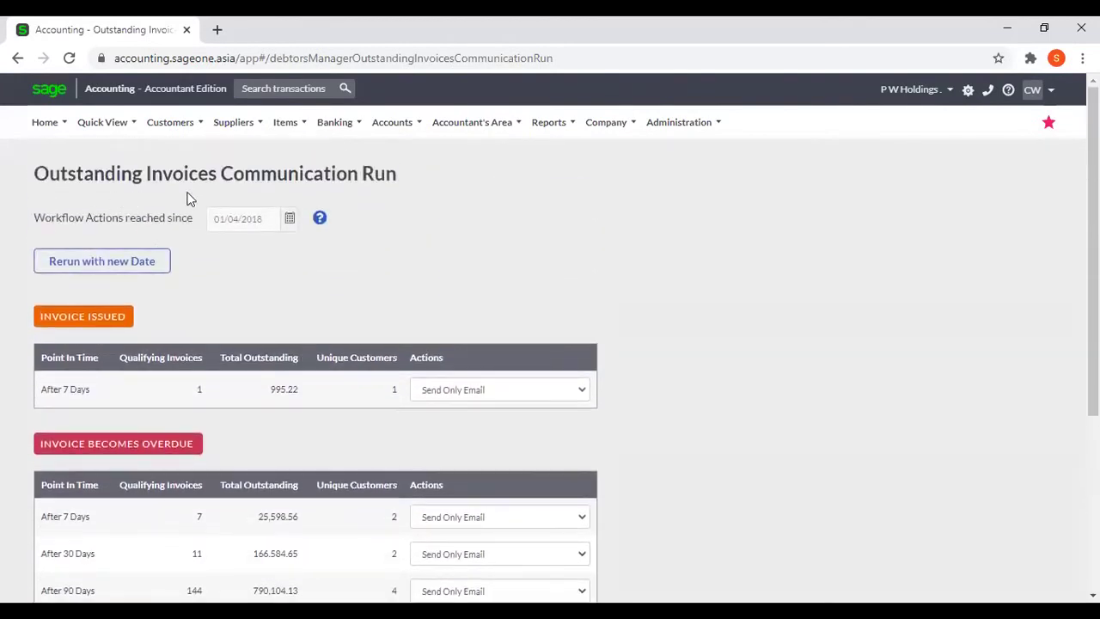
pyautogui.scroll(-3, 401, 202)
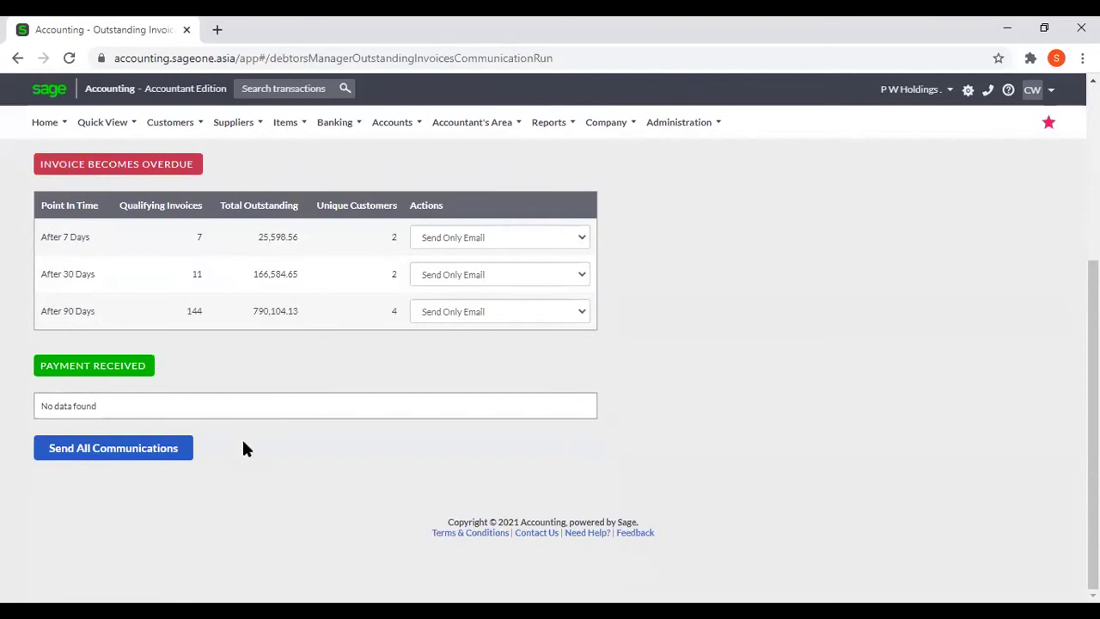
pyautogui.scroll(2, 242, 437)
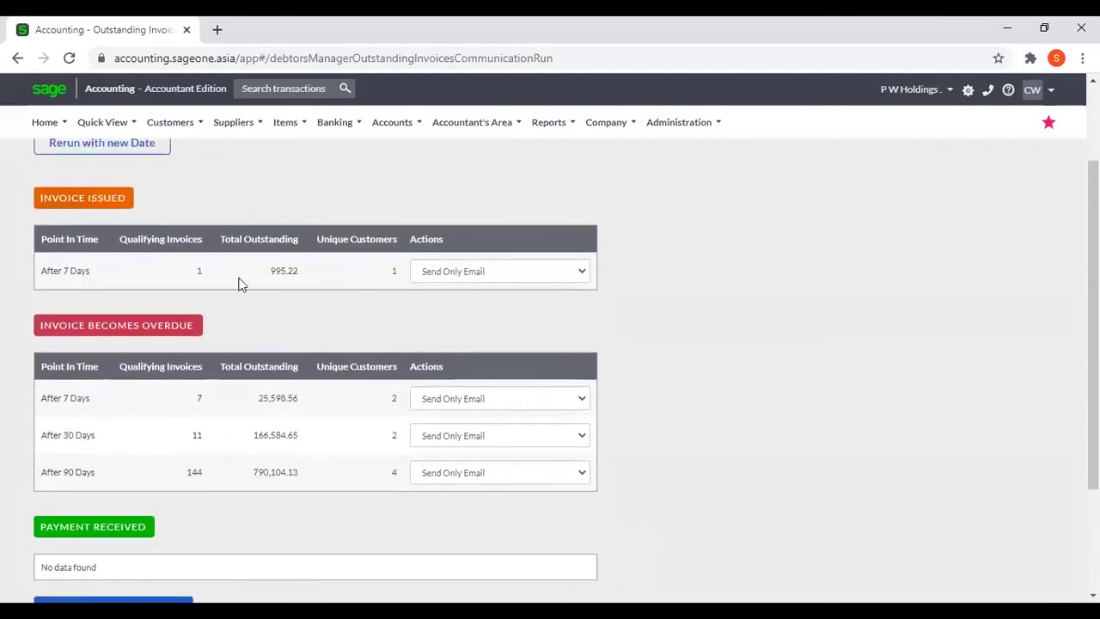
pyautogui.scroll(1, 243, 297)
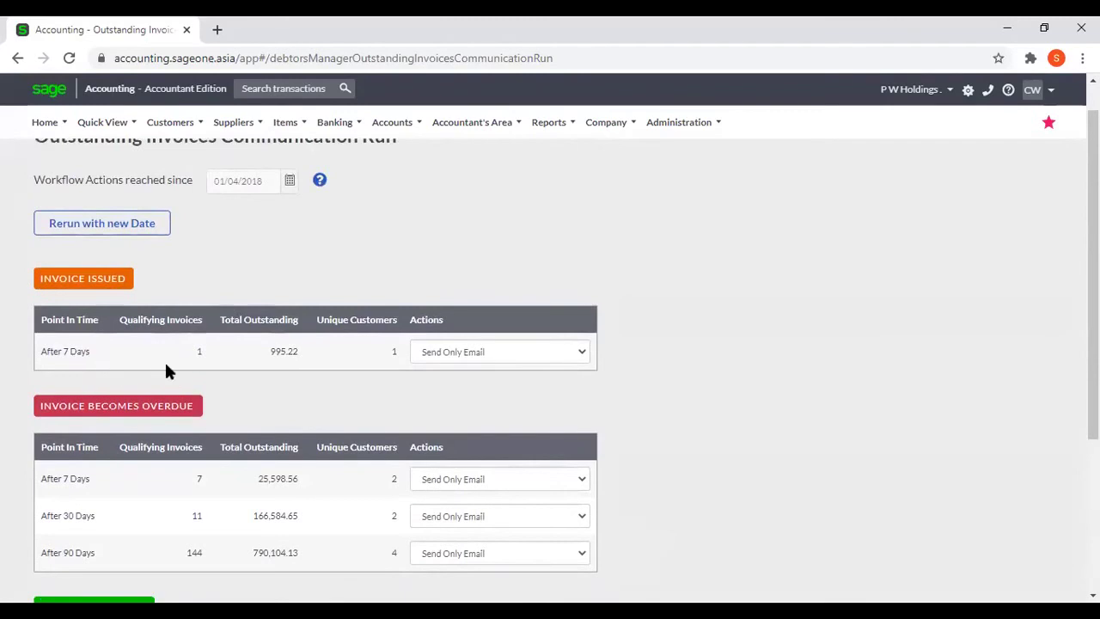
pyautogui.scroll(-1, 206, 356)
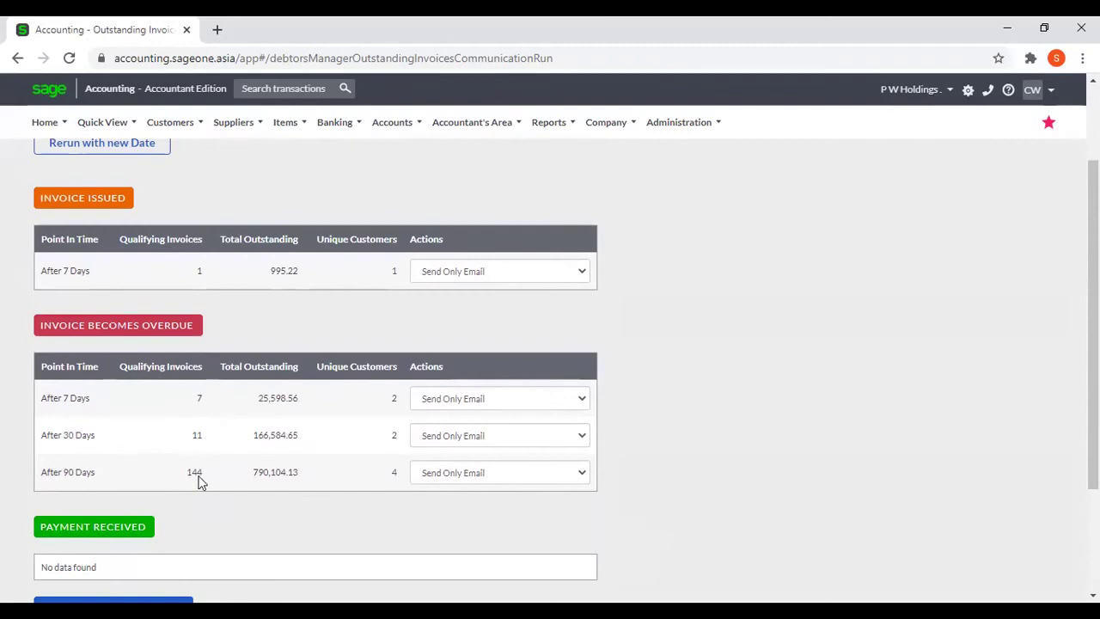
# - View the Outstanding Invoices Workflow's interaction timeline in a duplicate browser tab and close that tab
pyautogui.rightClick(149, 29)
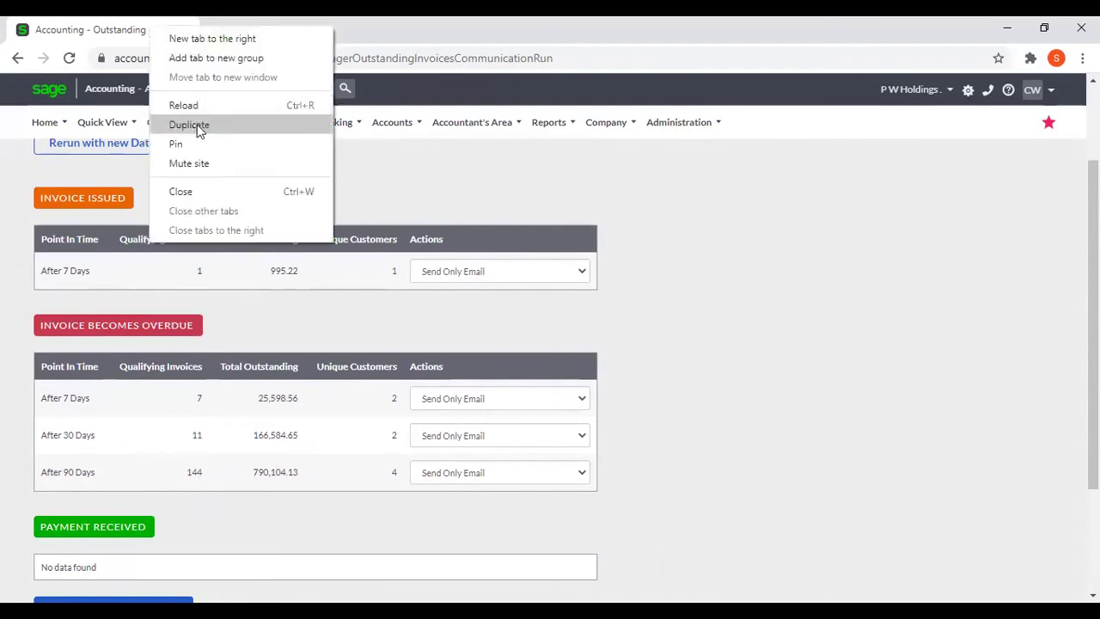
pyautogui.click(199, 124)
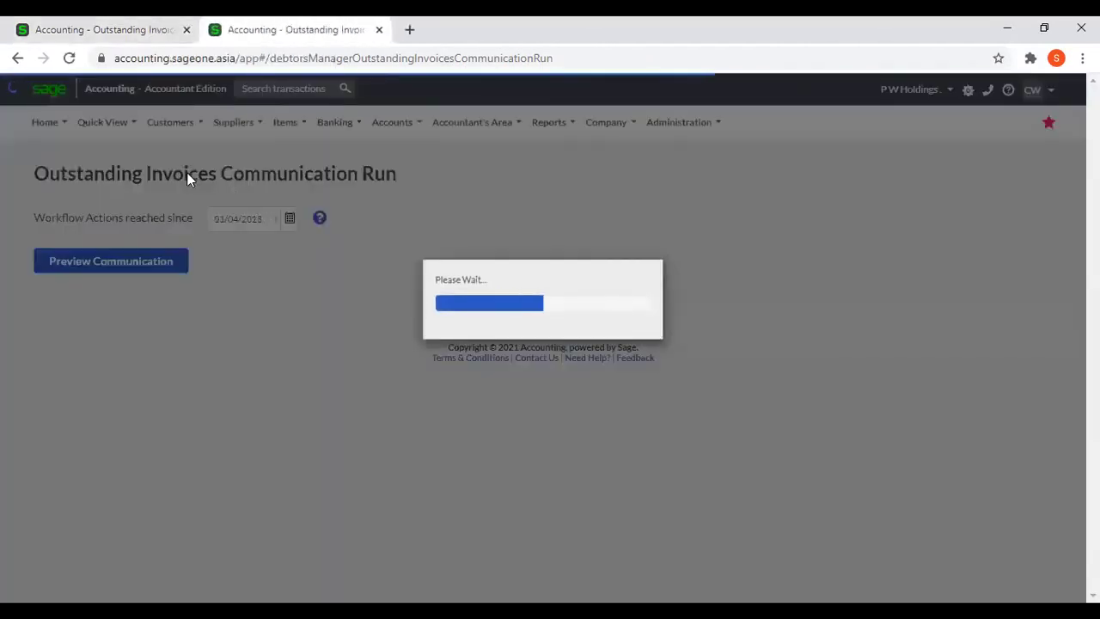
pyautogui.moveTo(179, 130)
pyautogui.moveTo(183, 235)
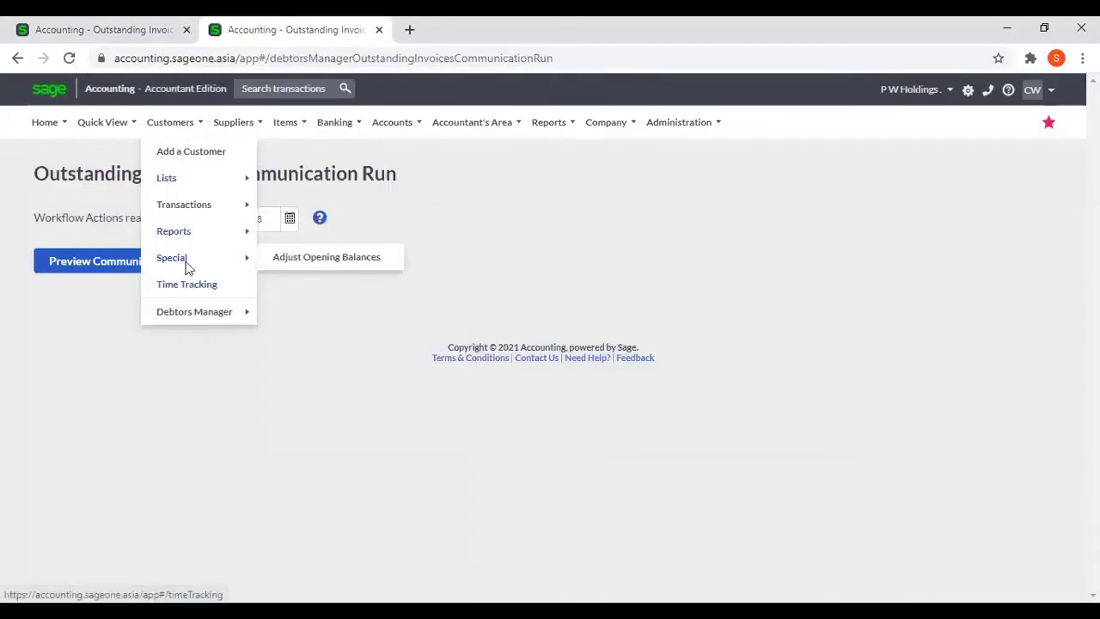
pyautogui.moveTo(197, 314)
pyautogui.click(291, 315)
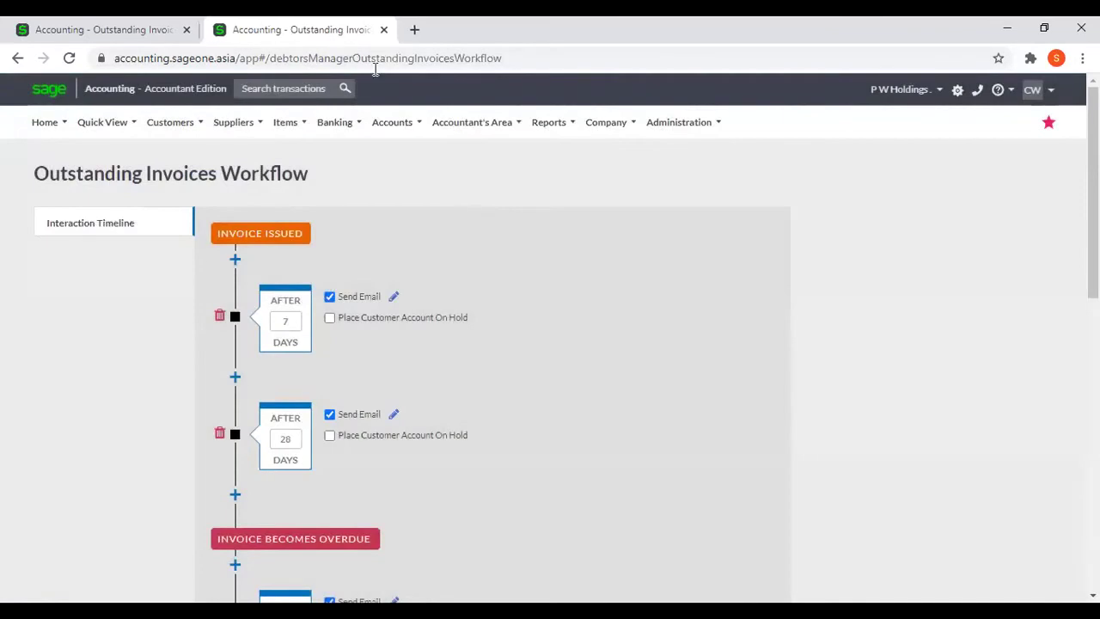
pyautogui.hotkey('ctrl', 'w')
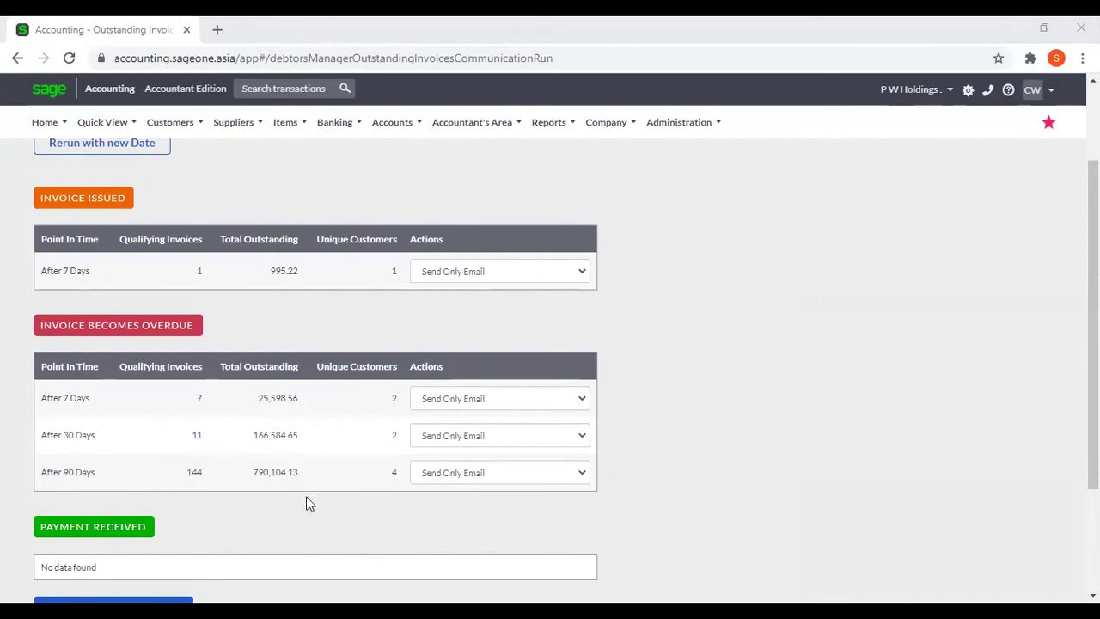
# - Review the full communication run preview and open the Debtors Manager's Customer Non Payment Reasons list
pyautogui.scroll(-2, 756, 452)
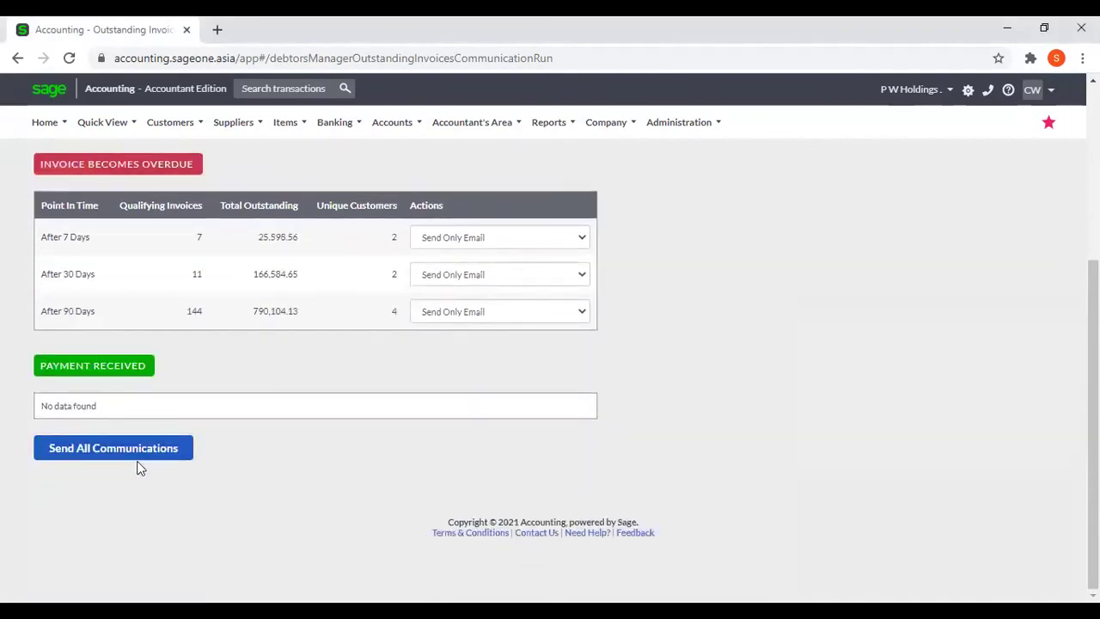
pyautogui.scroll(1, 242, 481)
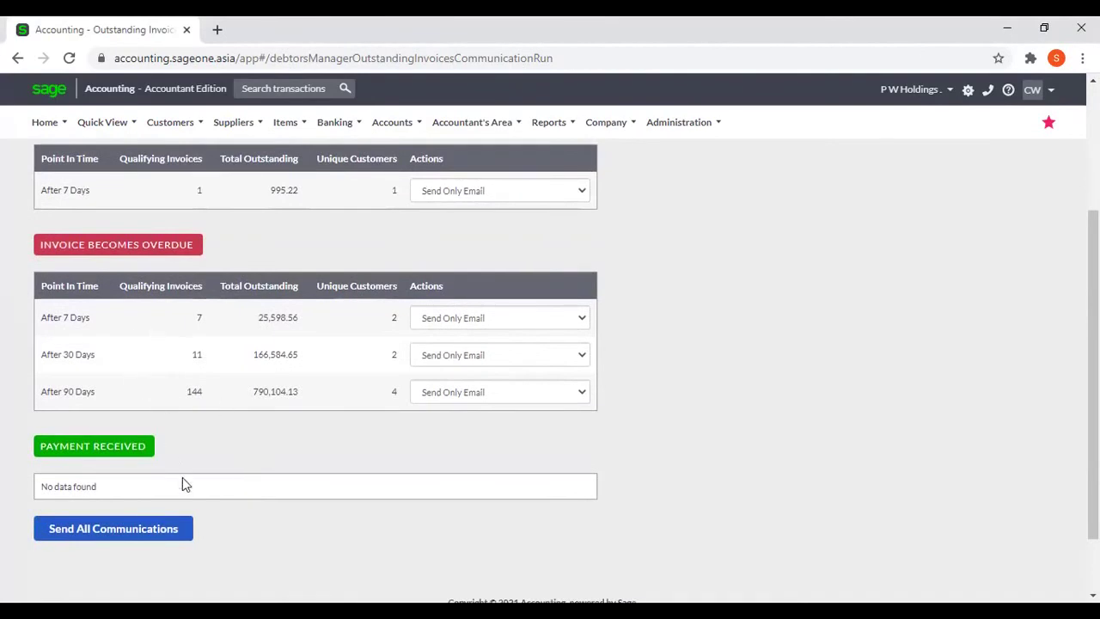
pyautogui.scroll(3, 658, 452)
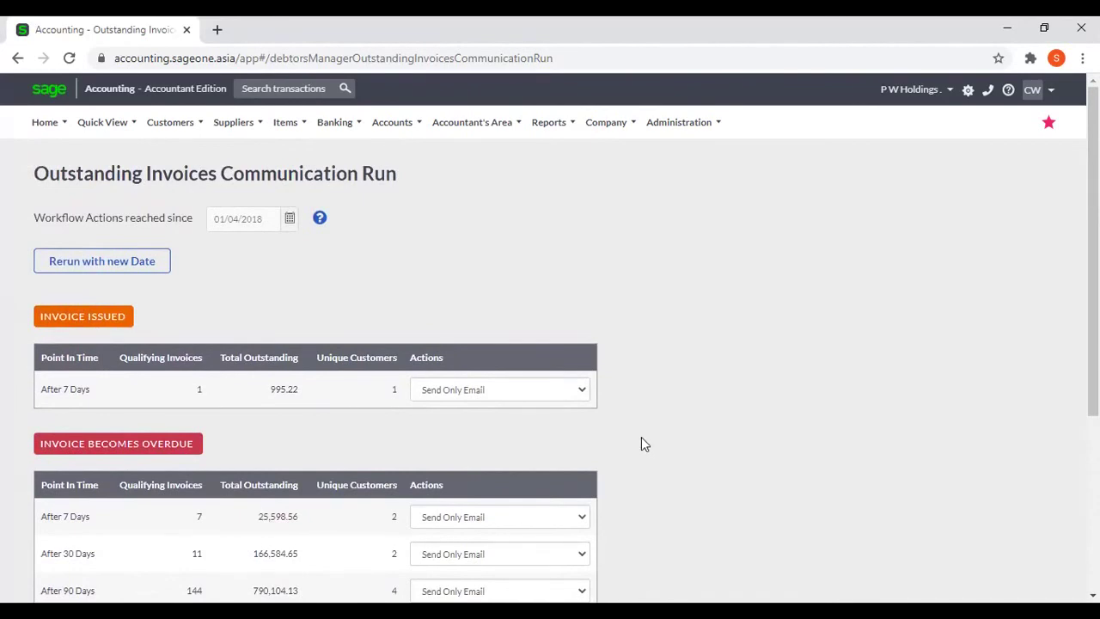
pyautogui.scroll(-3, 663, 436)
pyautogui.scroll(3, 666, 437)
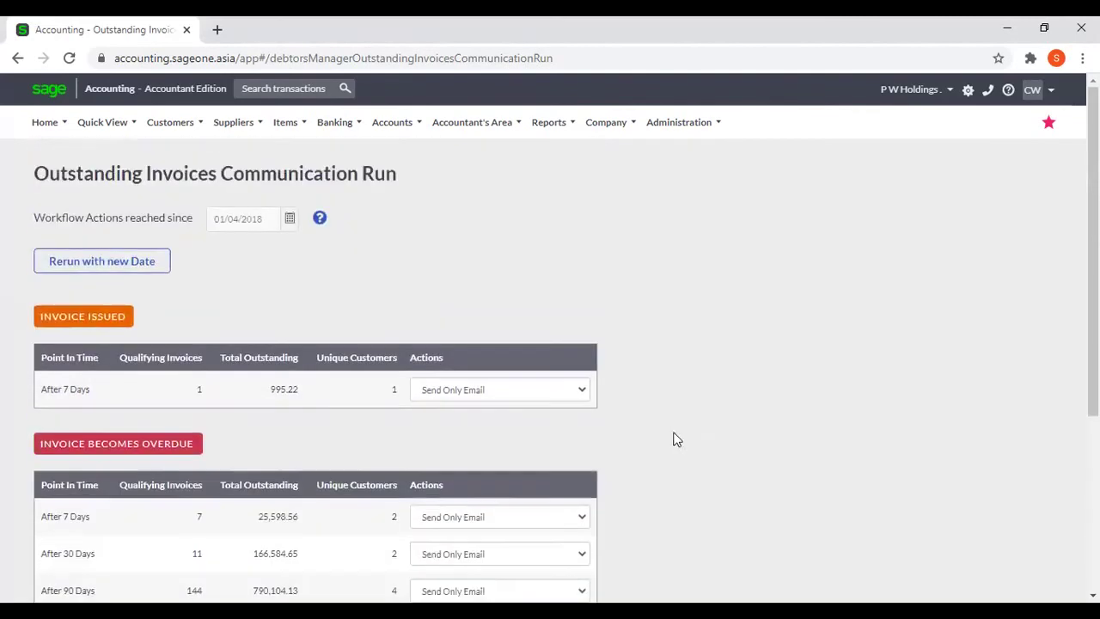
pyautogui.click(183, 129)
pyautogui.moveTo(182, 314)
pyautogui.moveTo(146, 125)
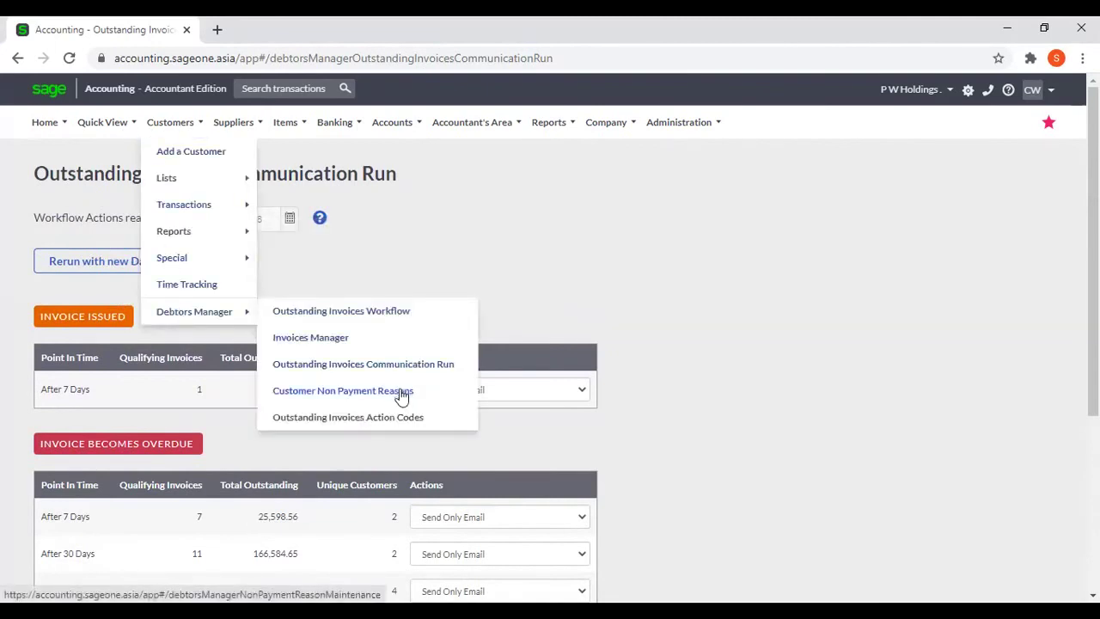
pyautogui.click(401, 392)
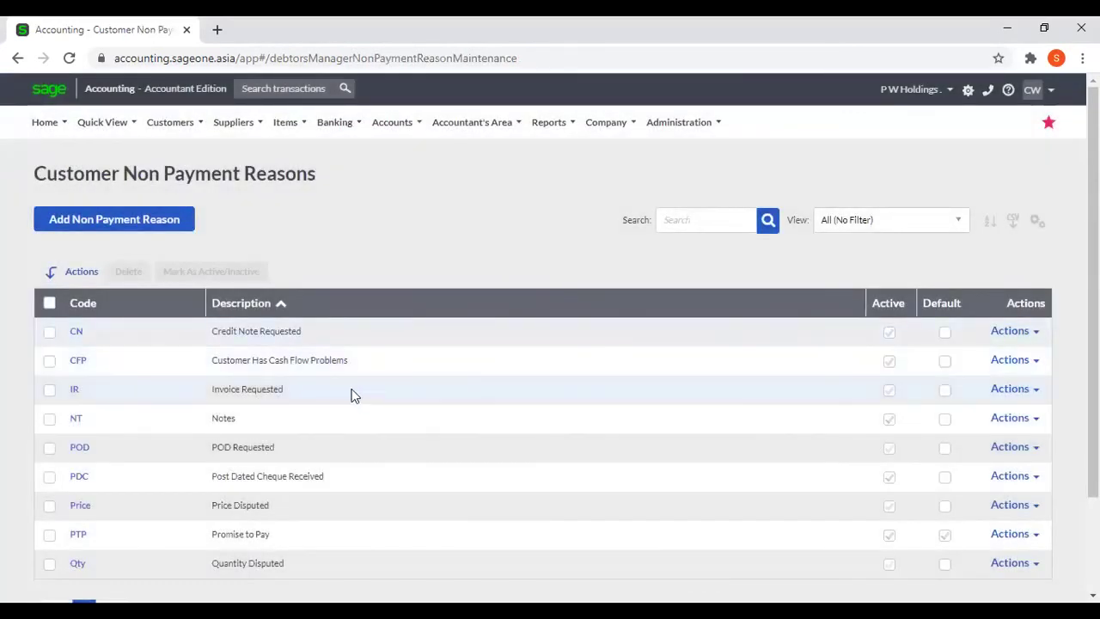
# - Inspect the code and description fields of a blank non payment reason form and return to the reasons list
pyautogui.click(119, 215)
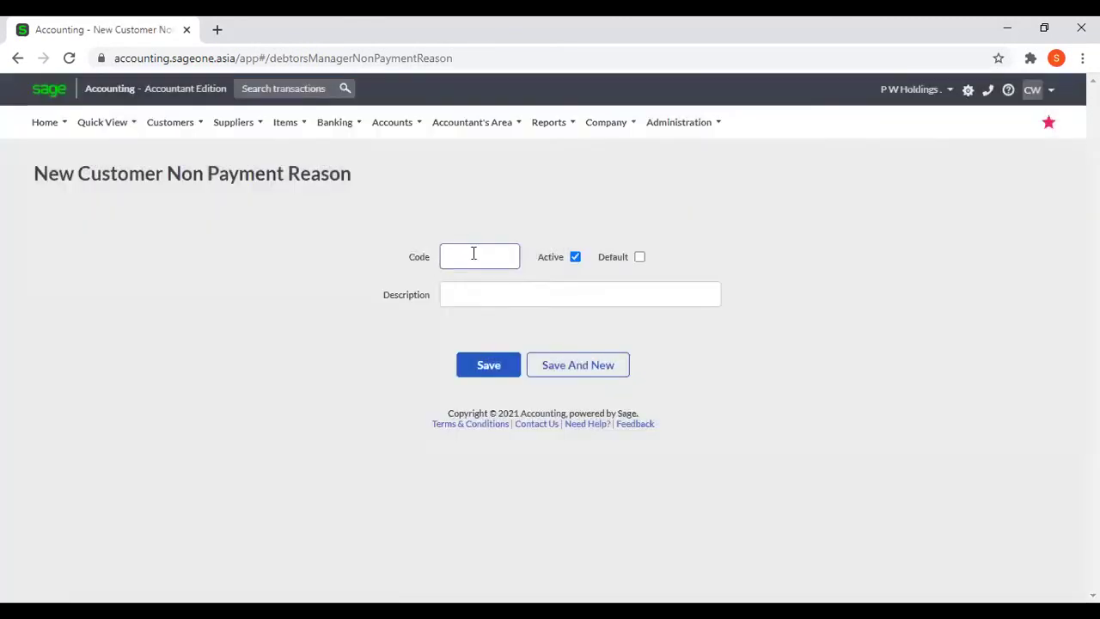
pyautogui.click(488, 256)
pyautogui.click(467, 297)
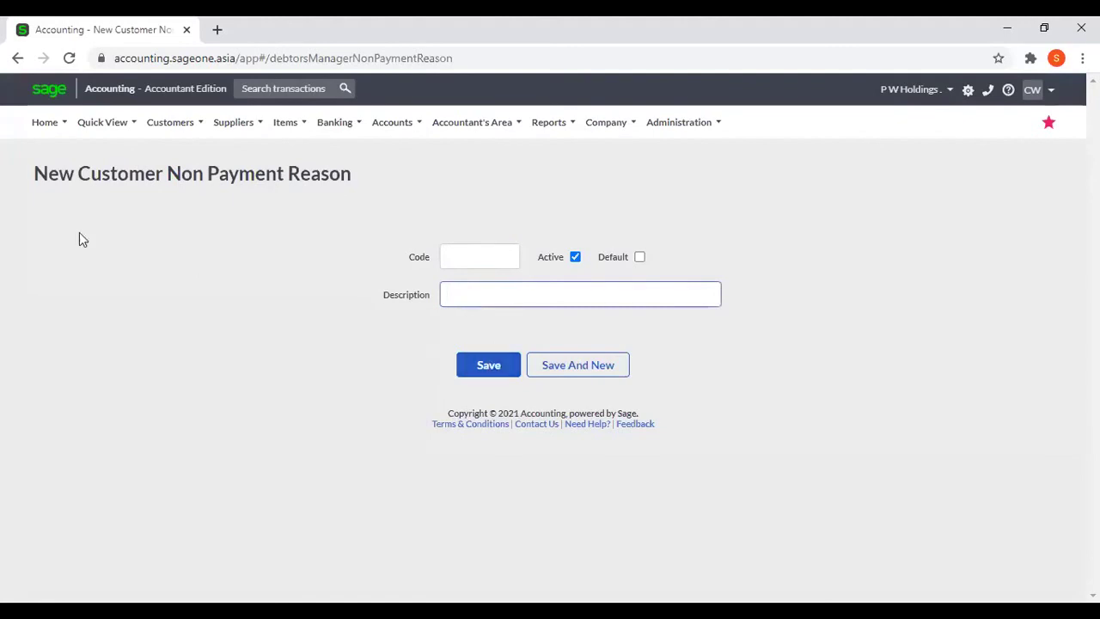
pyautogui.click(17, 57)
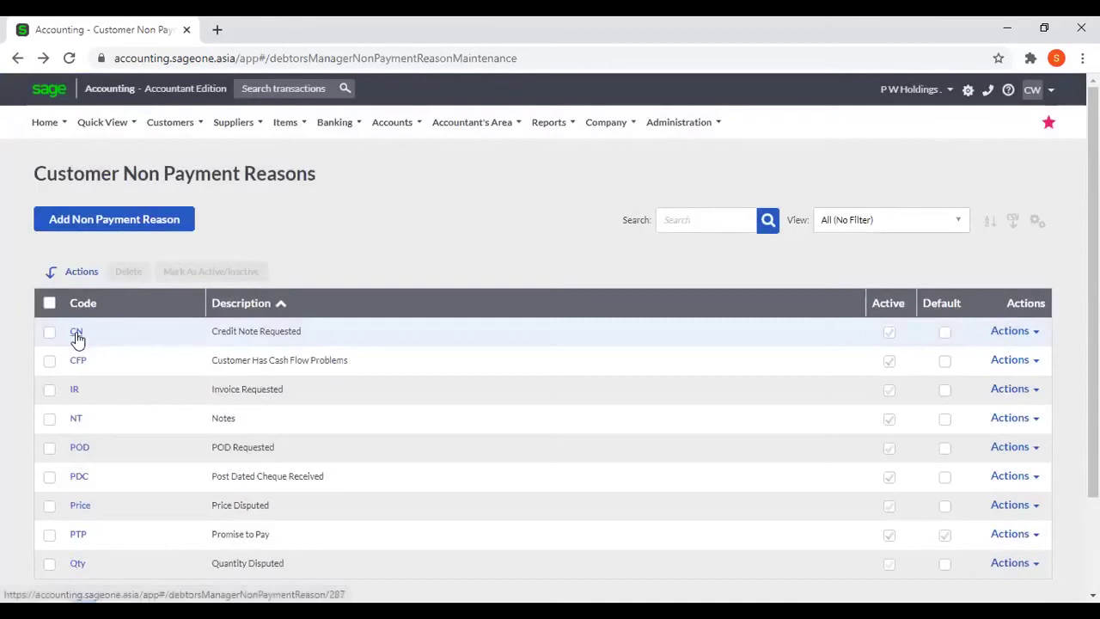
# - View the details of the Credit Note Requested (CN) non payment reason and return to the reasons list
pyautogui.click(76, 333)
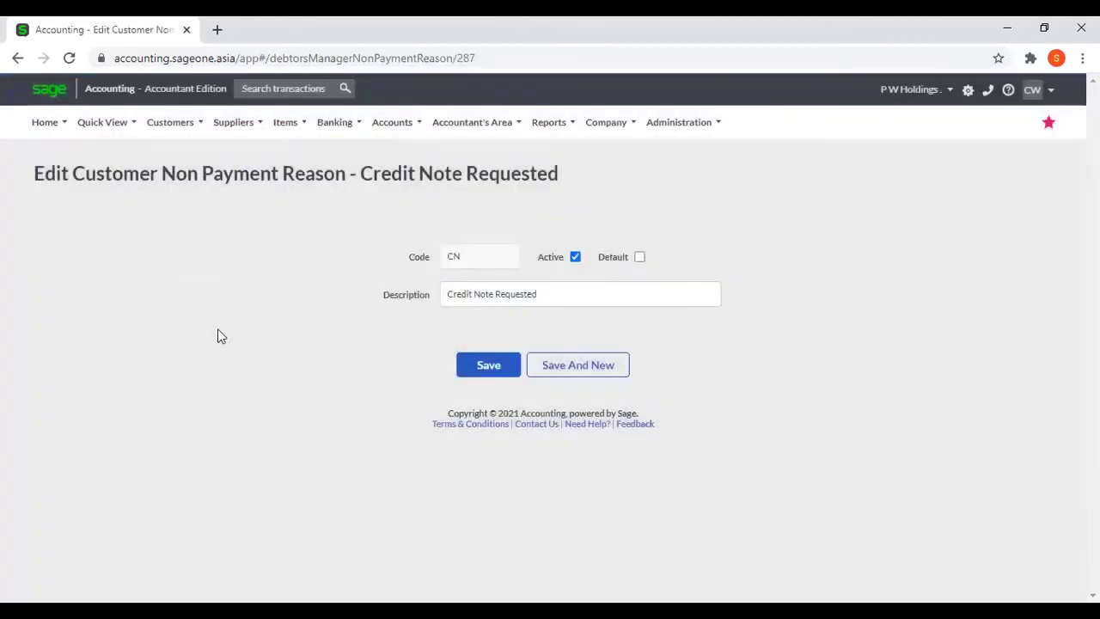
pyautogui.click(34, 124)
pyautogui.click(17, 57)
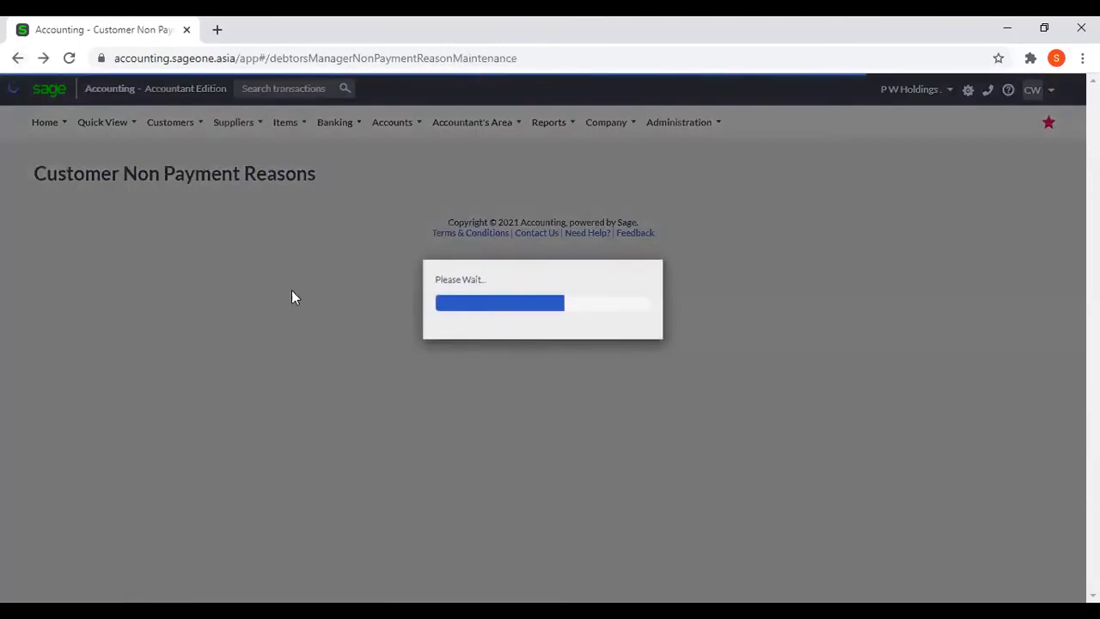
# - Review the full list of customer non payment reasons and open a blank form for a new reason
pyautogui.scroll(-2, 295, 307)
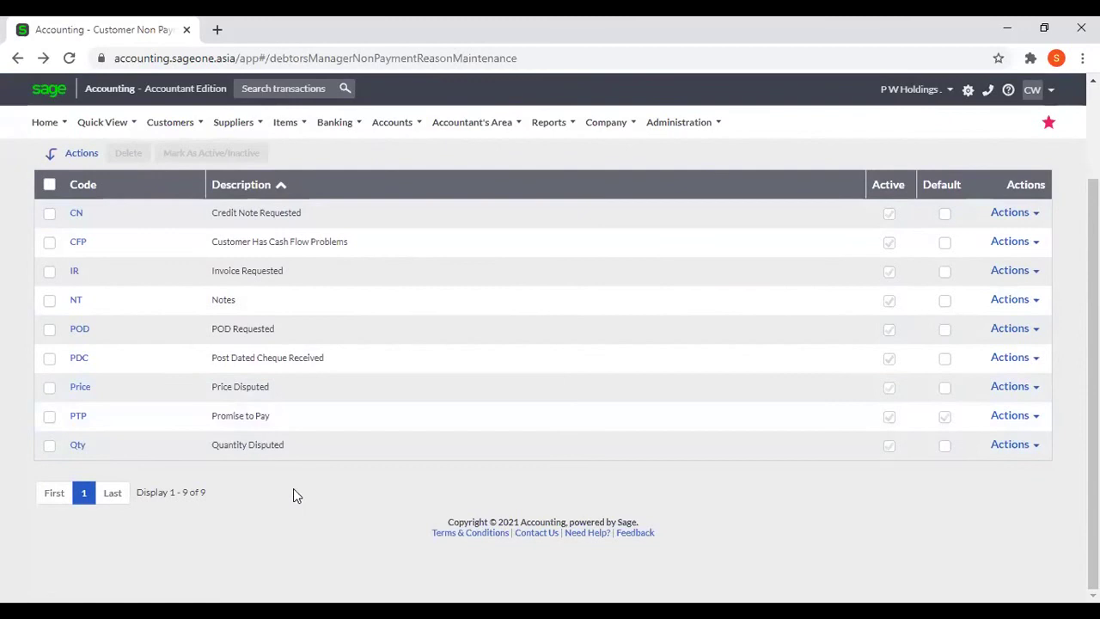
pyautogui.scroll(1, 385, 451)
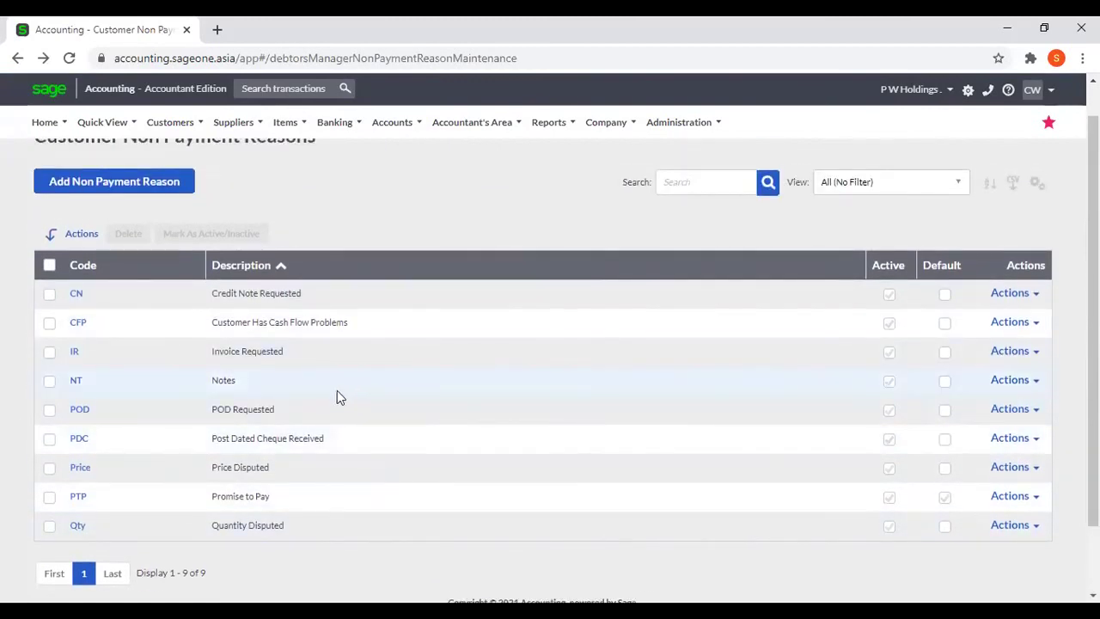
pyautogui.scroll(1, 337, 397)
pyautogui.scroll(-1, 337, 397)
pyautogui.scroll(1, 284, 343)
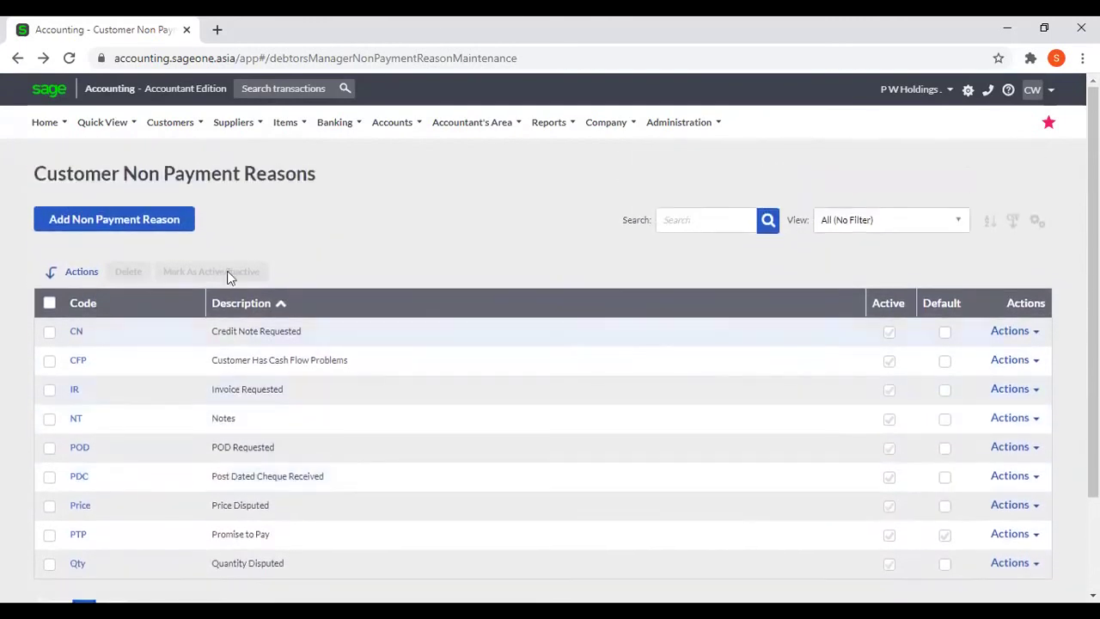
pyautogui.click(151, 221)
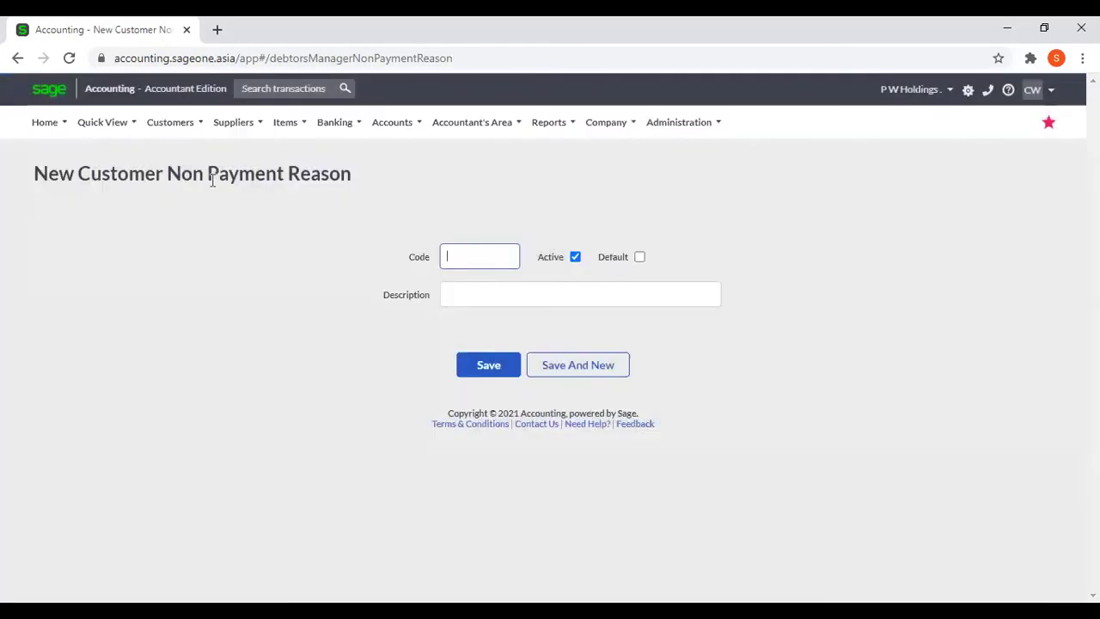
# - Open the Debtors Manager's Outstanding Invoices Action Codes and review the listed codes and descriptions
pyautogui.click(165, 125)
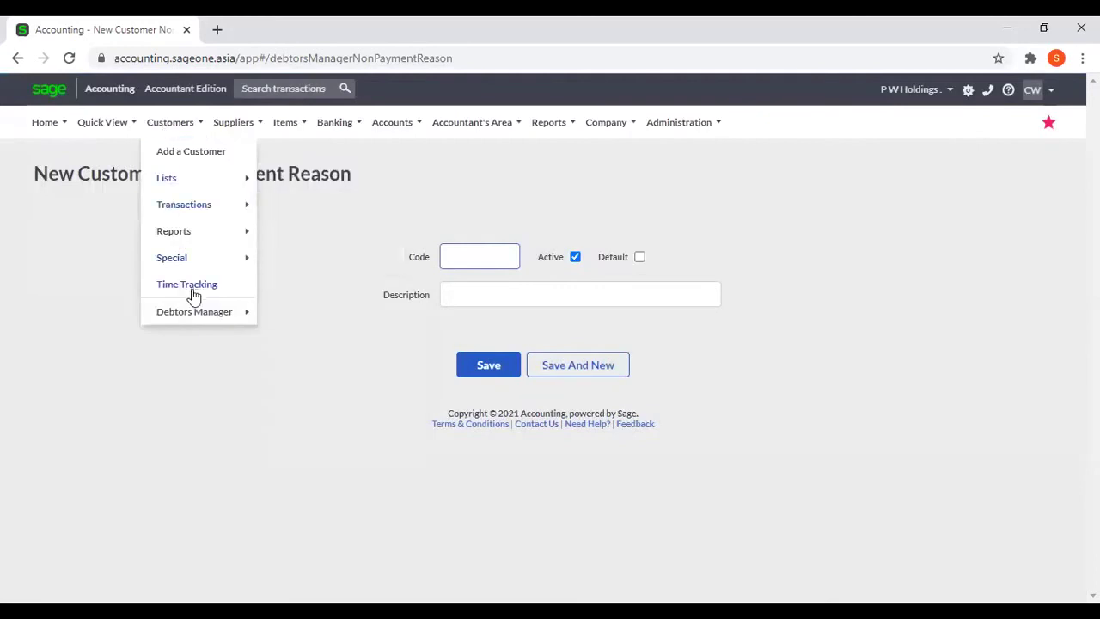
pyautogui.moveTo(197, 312)
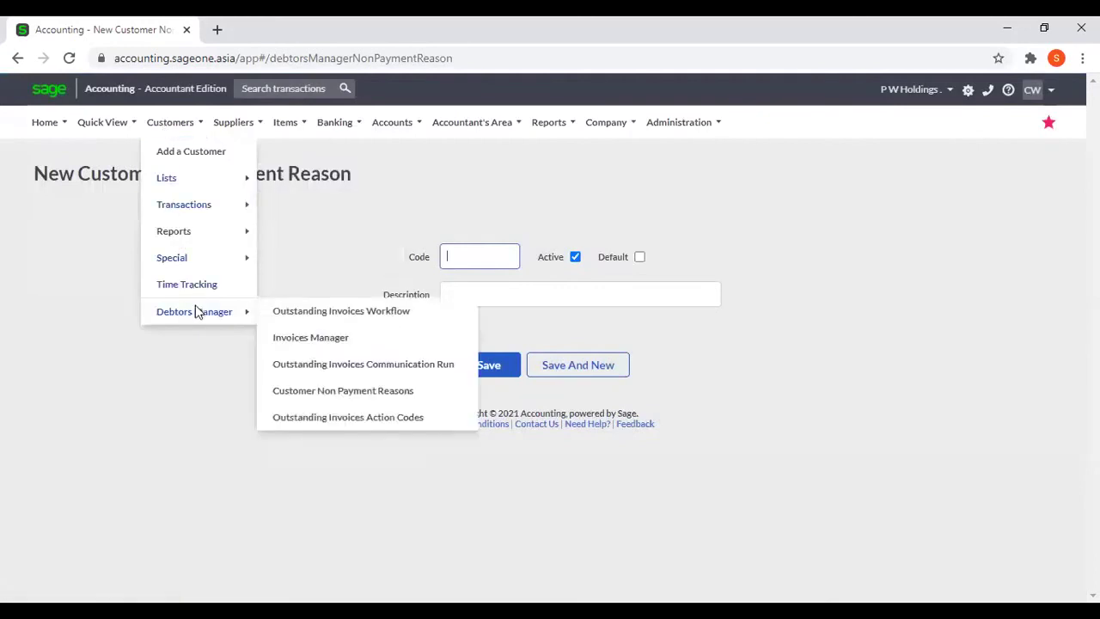
pyautogui.click(293, 421)
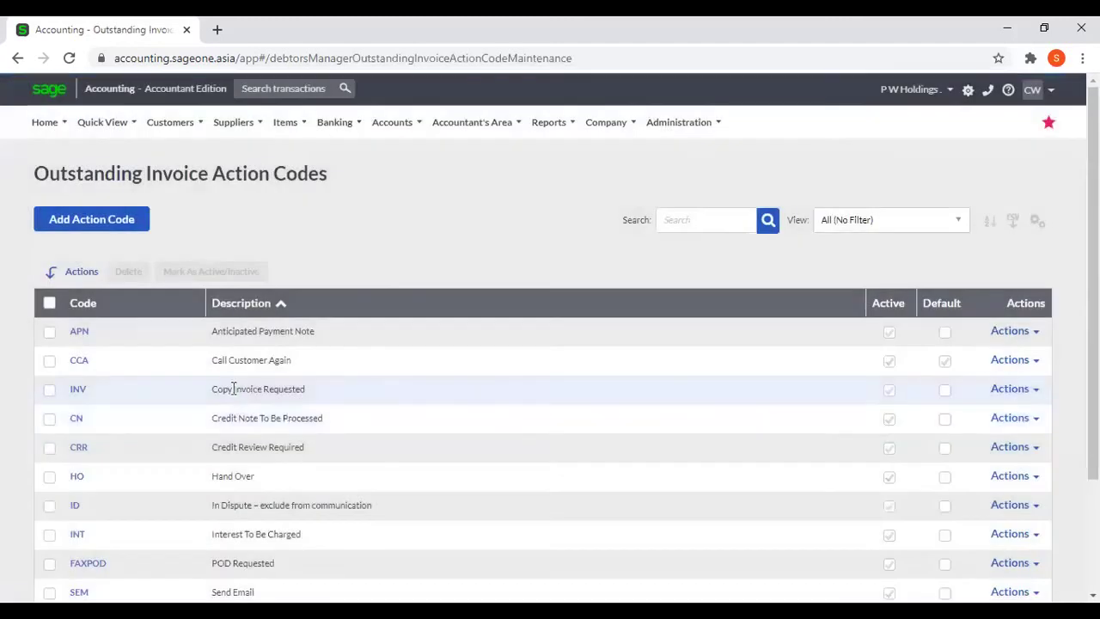
pyautogui.scroll(-1, 241, 378)
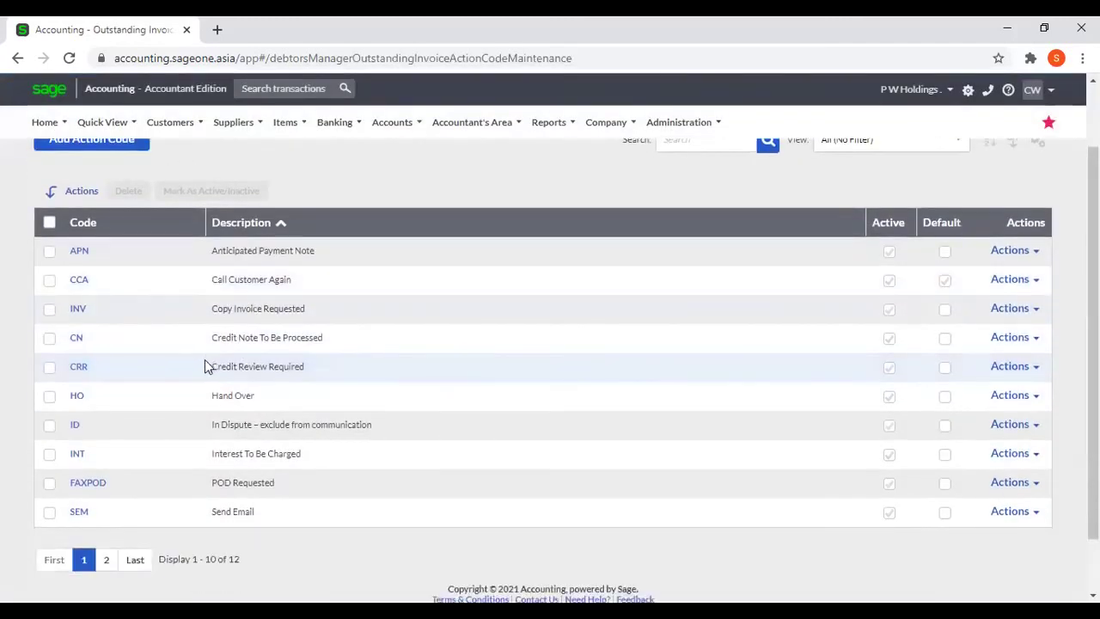
pyautogui.scroll(1, 207, 366)
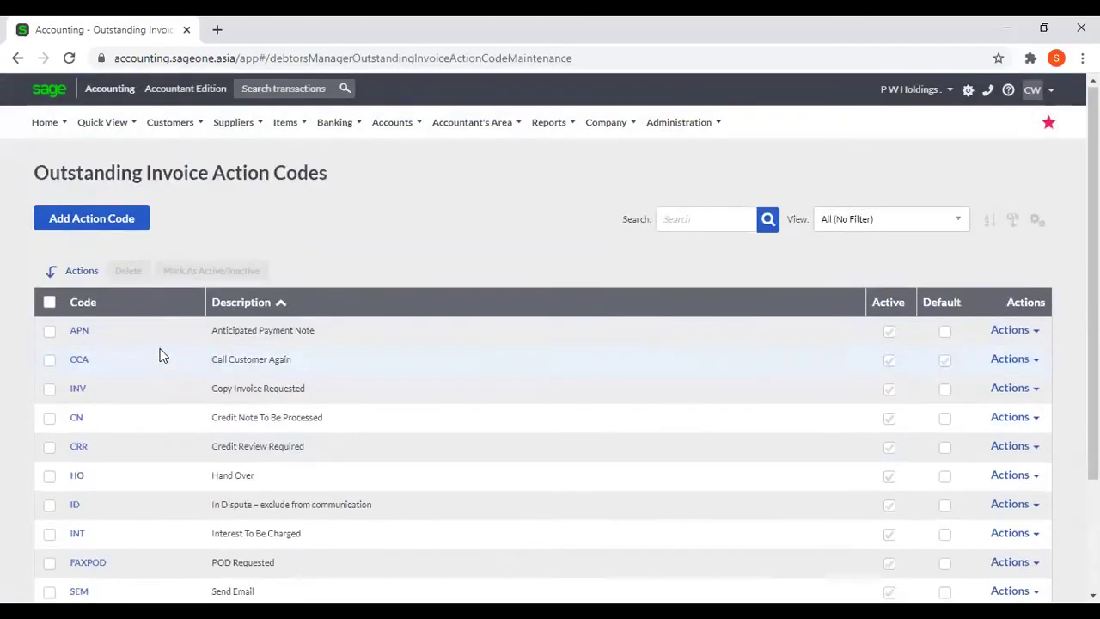
# - Inspect a blank action code form, then the Anticipated Payment Note (APN) code's details, returning to the action codes list
pyautogui.click(87, 225)
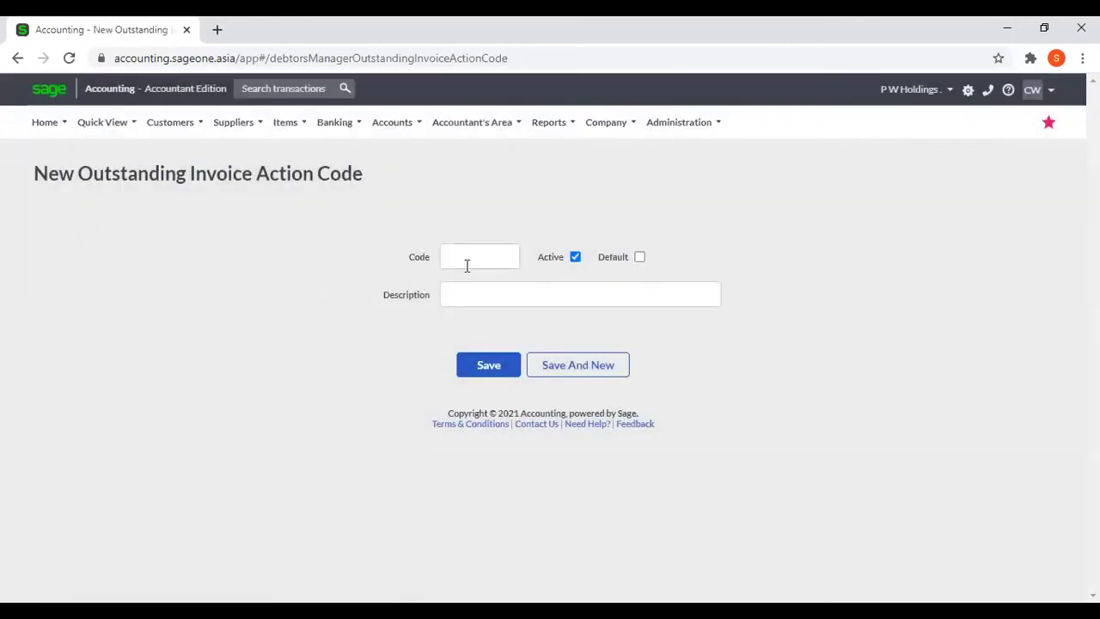
pyautogui.click(18, 59)
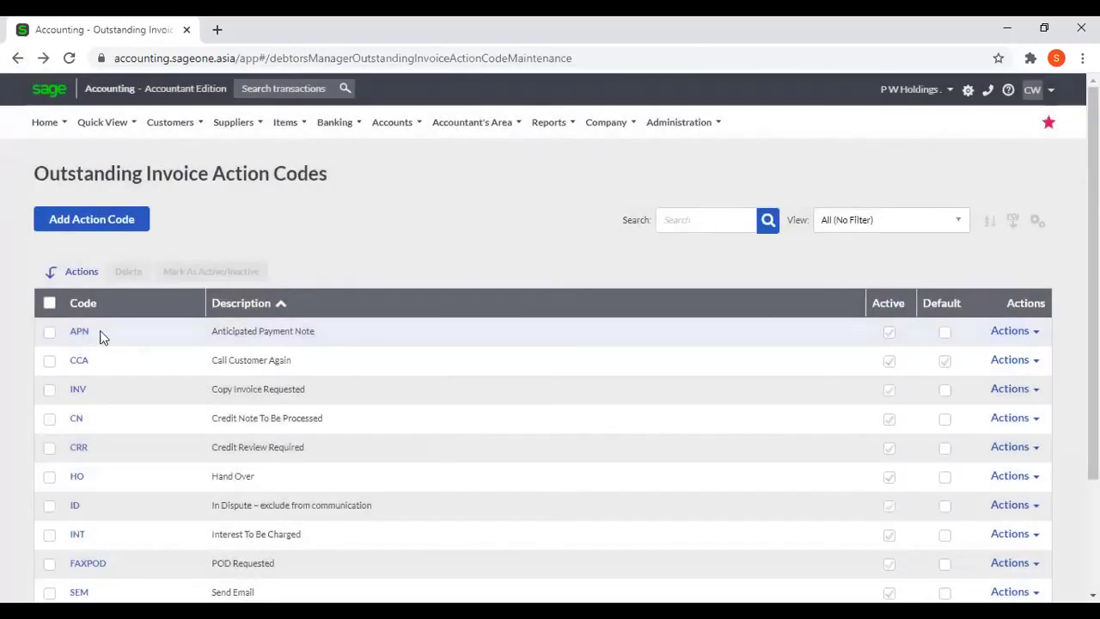
pyautogui.click(82, 332)
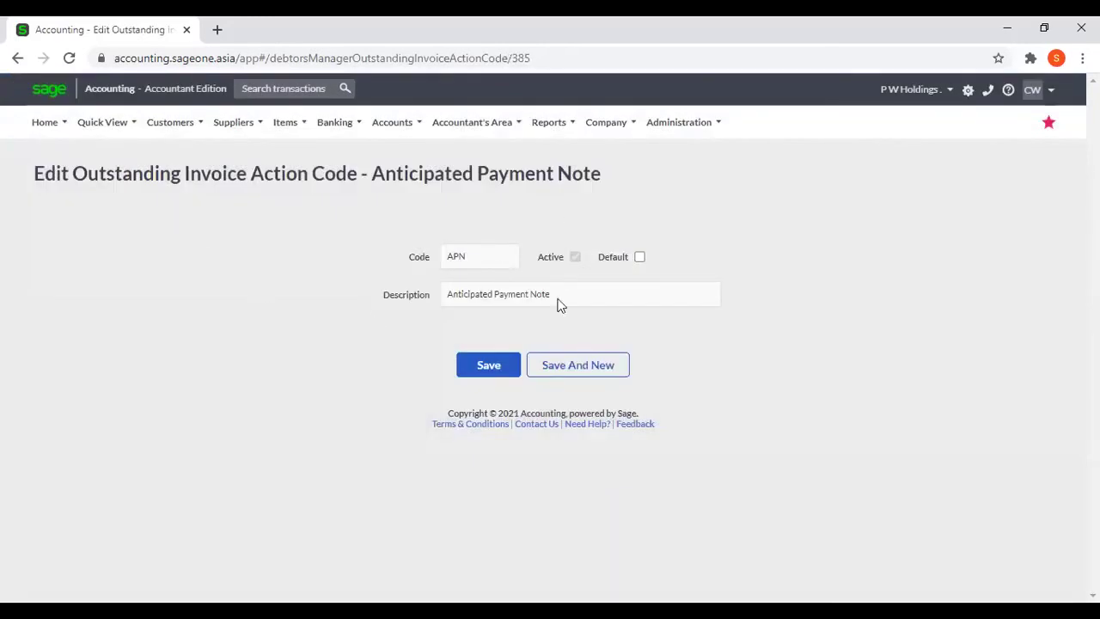
pyautogui.click(17, 58)
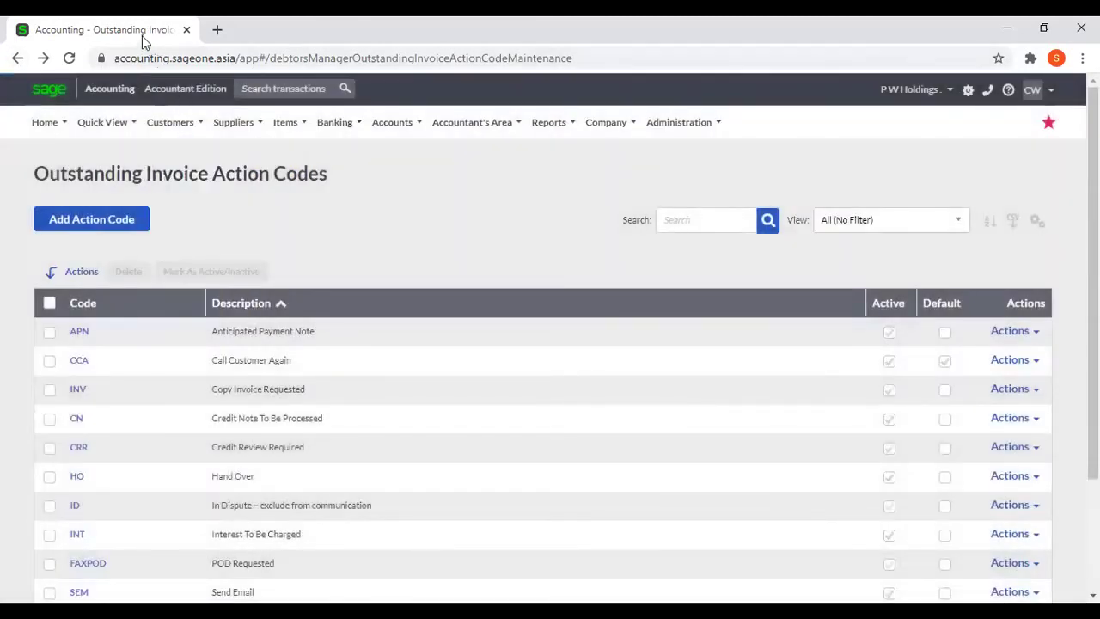
# - Duplicate the action codes browser tab and open the Debtors Manager's Invoices Manager in the original tab
pyautogui.rightClick(144, 36)
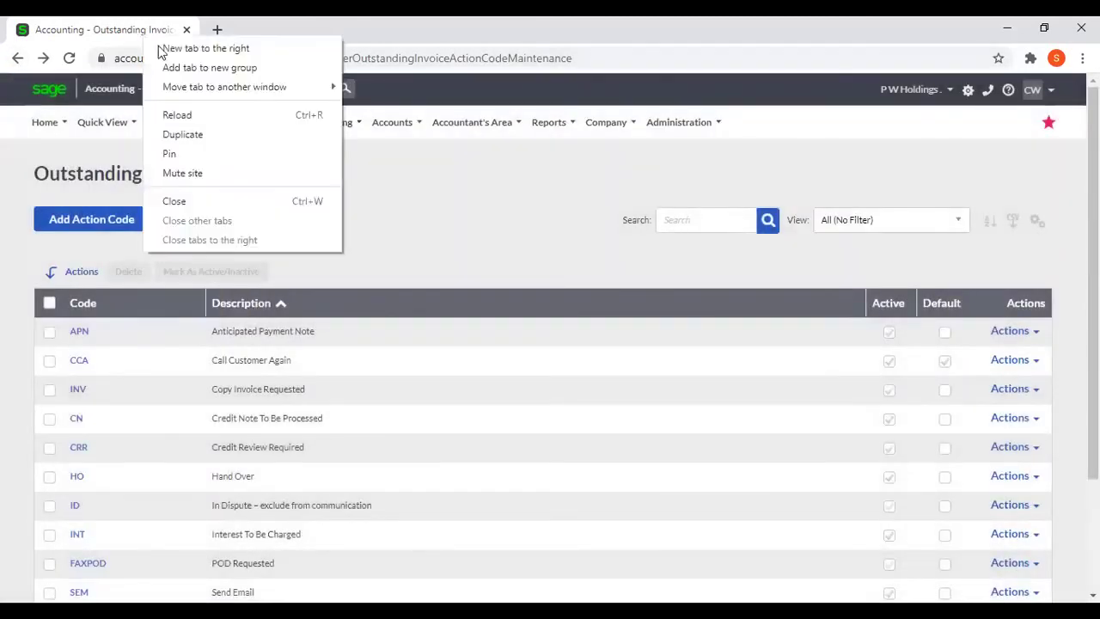
pyautogui.click(182, 134)
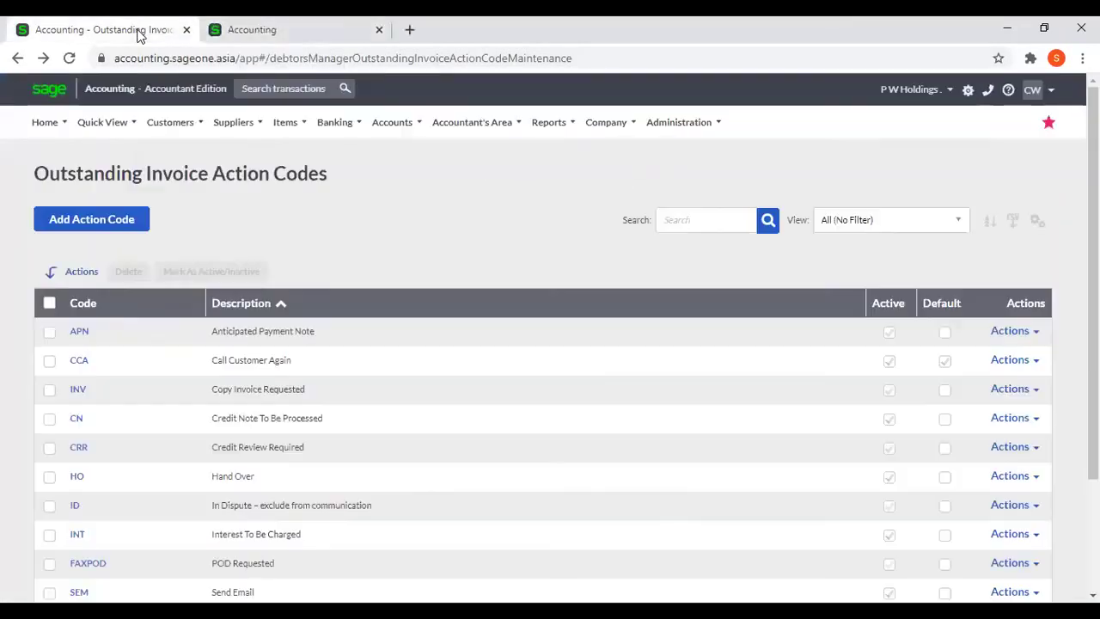
pyautogui.moveTo(172, 124)
pyautogui.moveTo(198, 320)
pyautogui.click(324, 338)
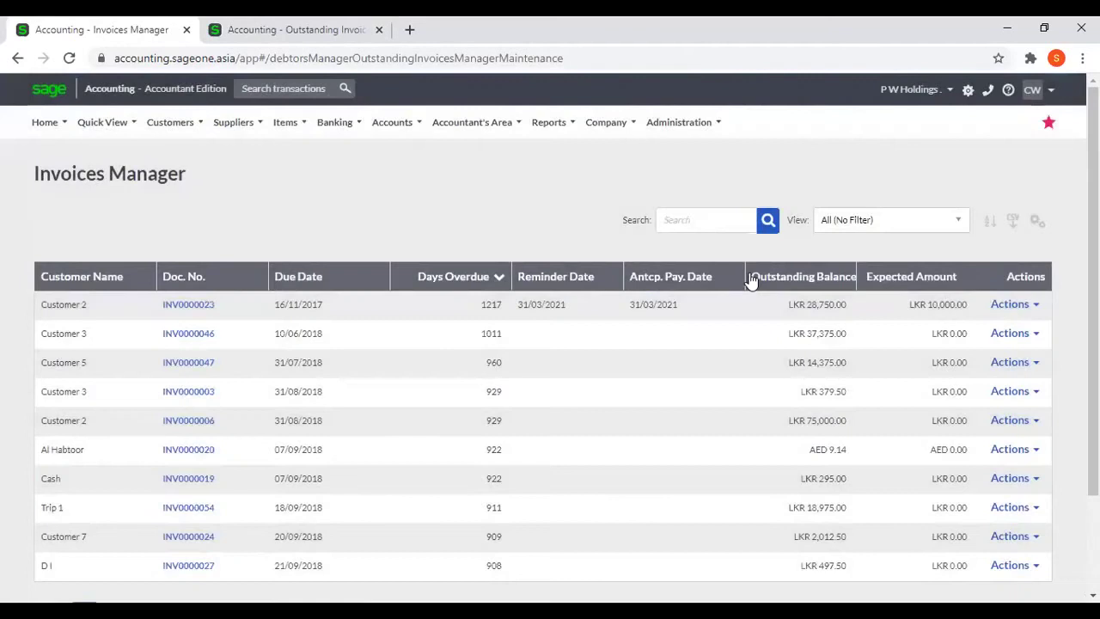
# - Open Customer 2's invoice due 16/11/2017 from the Invoices Manager and view its manual actions
pyautogui.click(1035, 308)
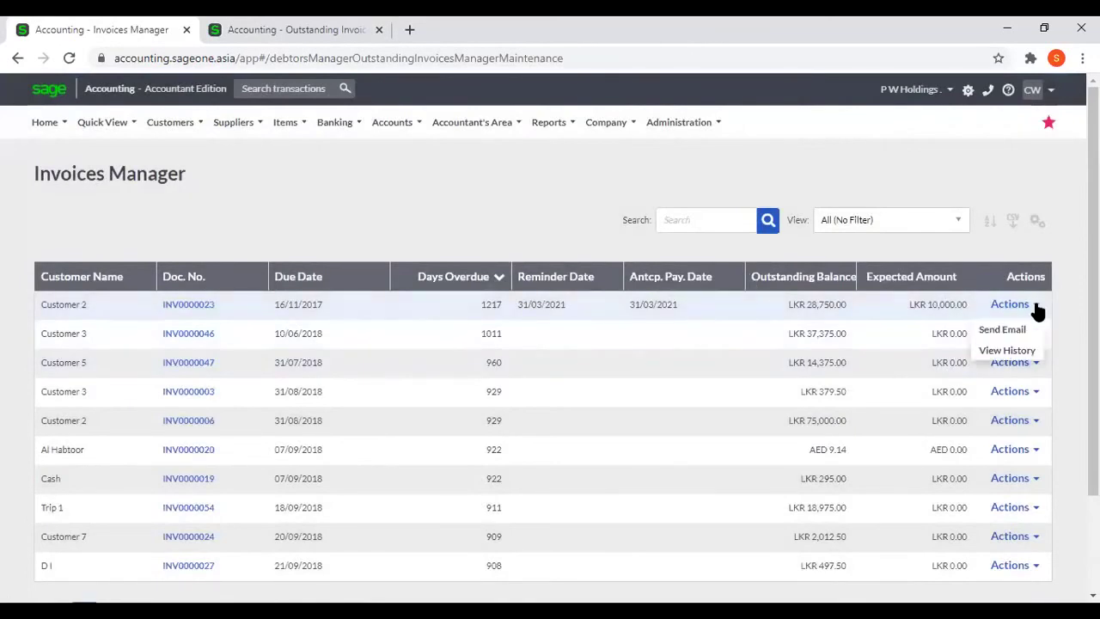
pyautogui.click(183, 305)
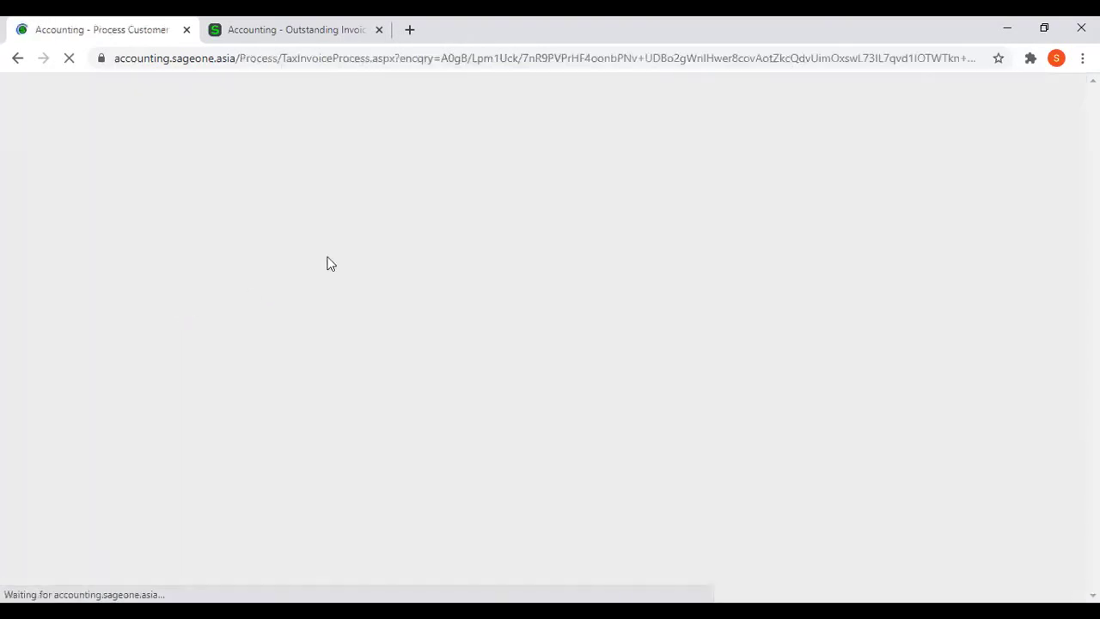
pyautogui.click(315, 227)
pyautogui.click(320, 372)
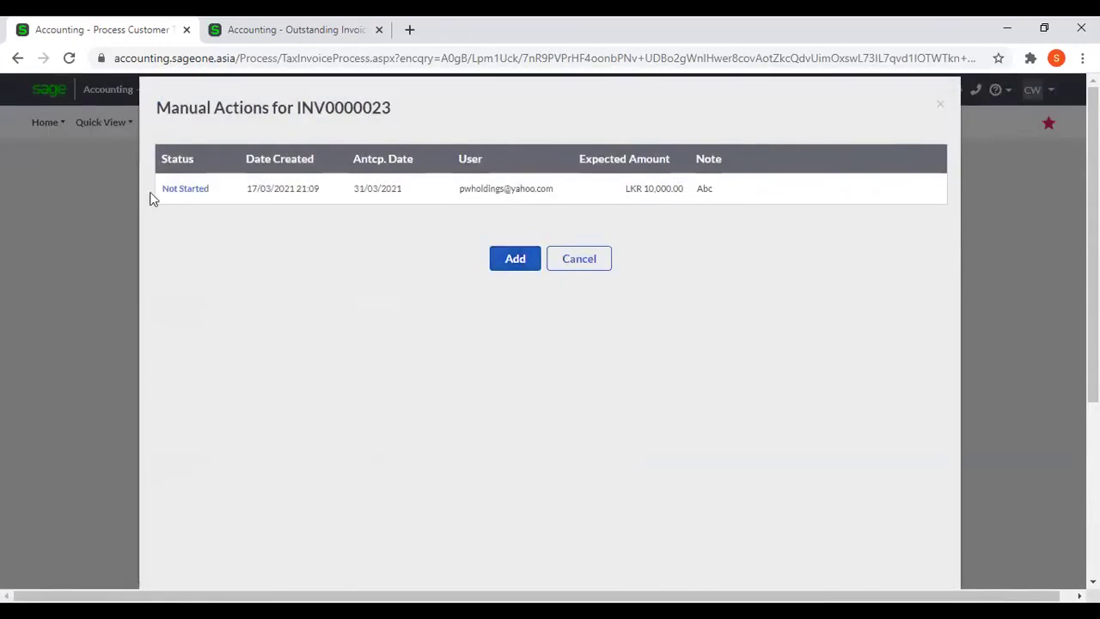
# - Inspect the non payment reason and next action choices in a new manual action, cancel it and close the invoice's manual actions
pyautogui.click(530, 258)
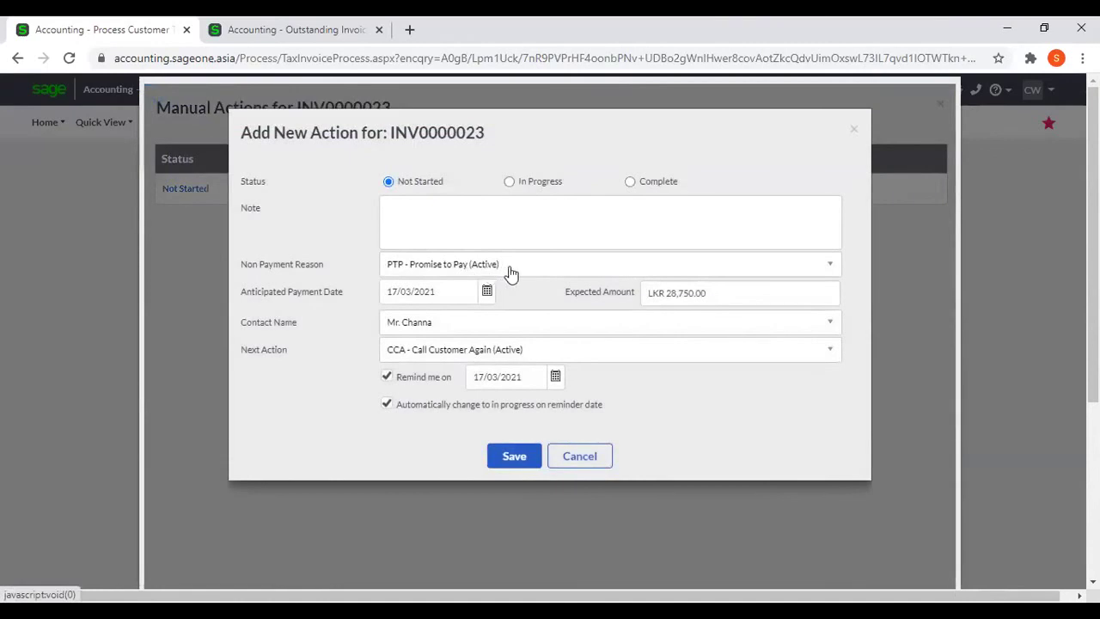
pyautogui.click(509, 265)
pyautogui.click(548, 228)
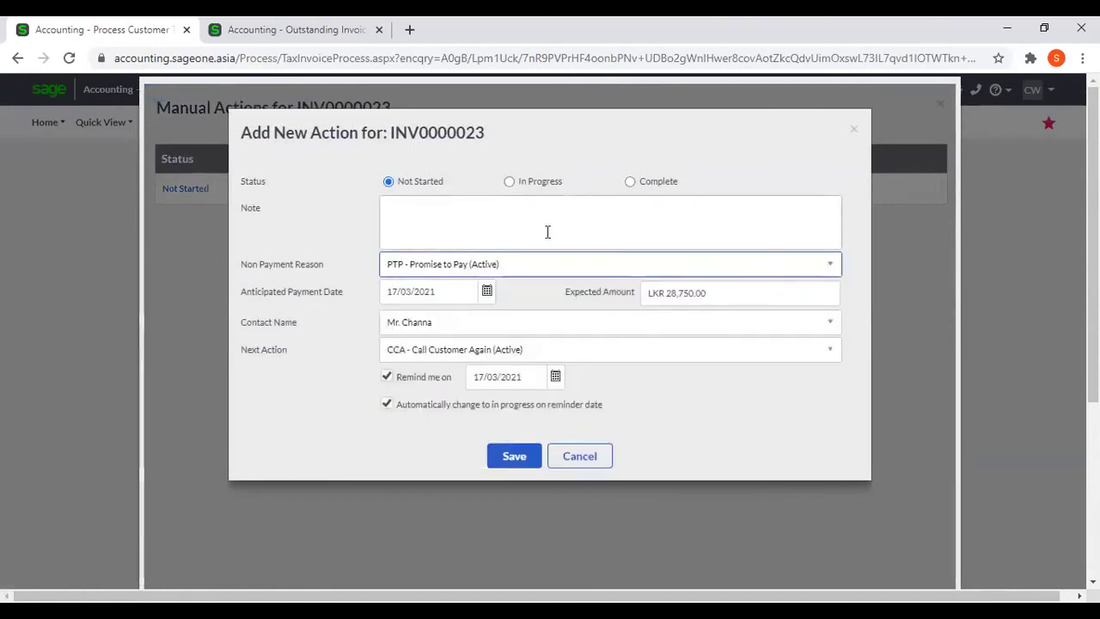
pyautogui.click(599, 352)
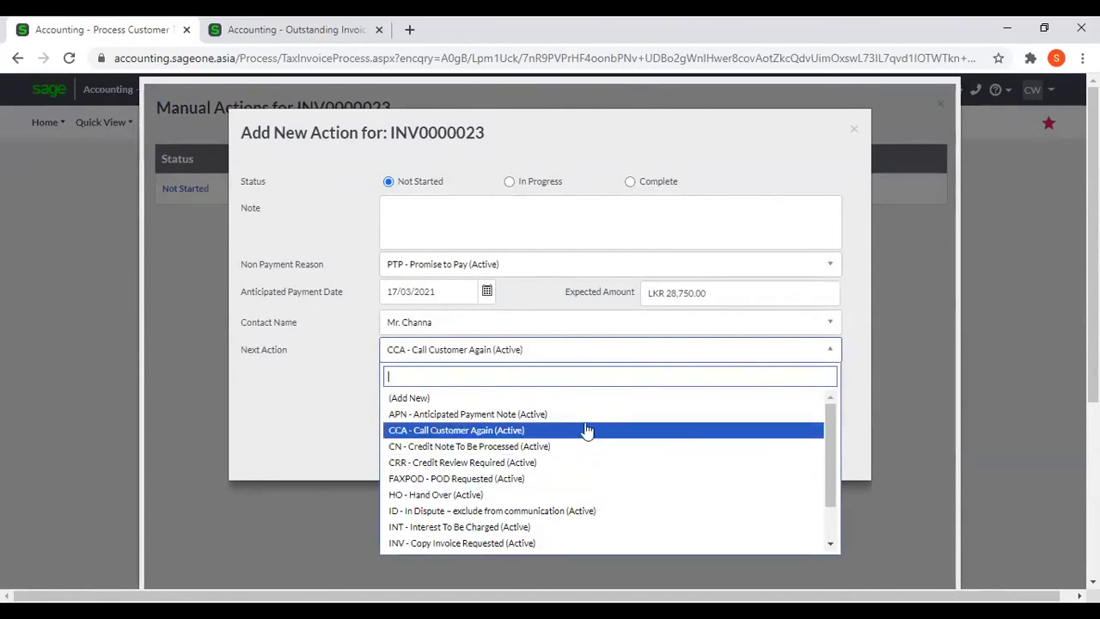
pyautogui.click(286, 405)
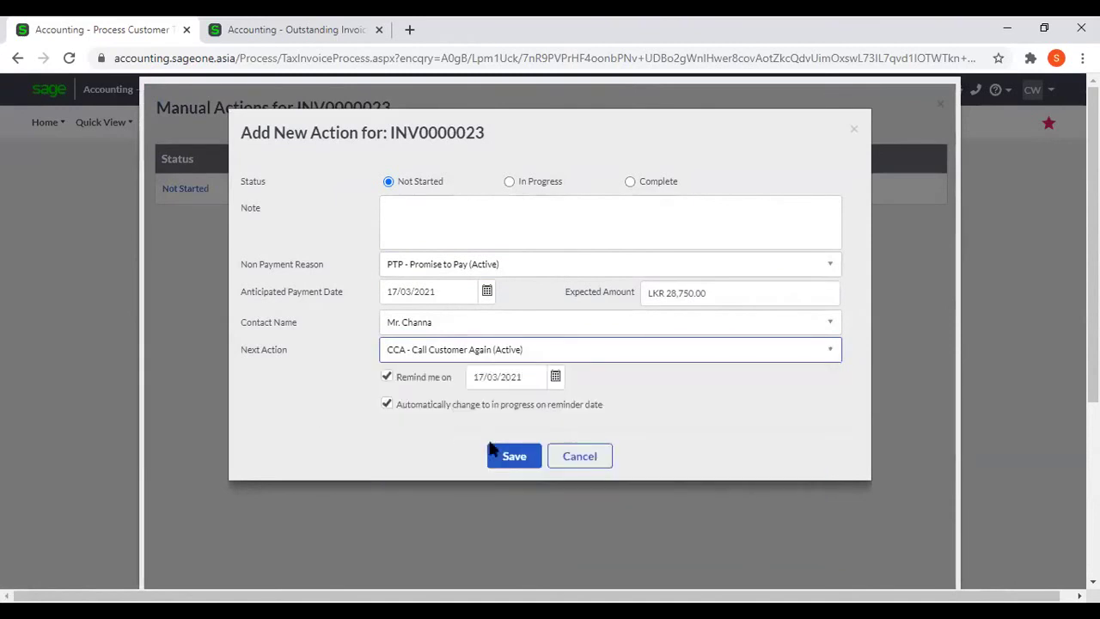
pyautogui.click(577, 460)
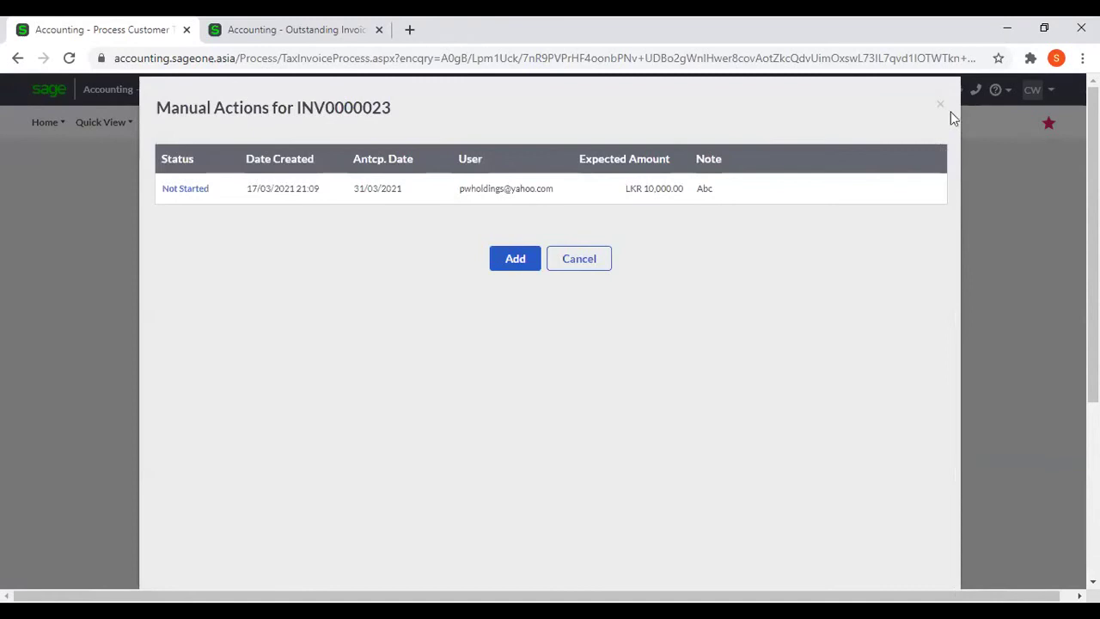
pyautogui.click(941, 107)
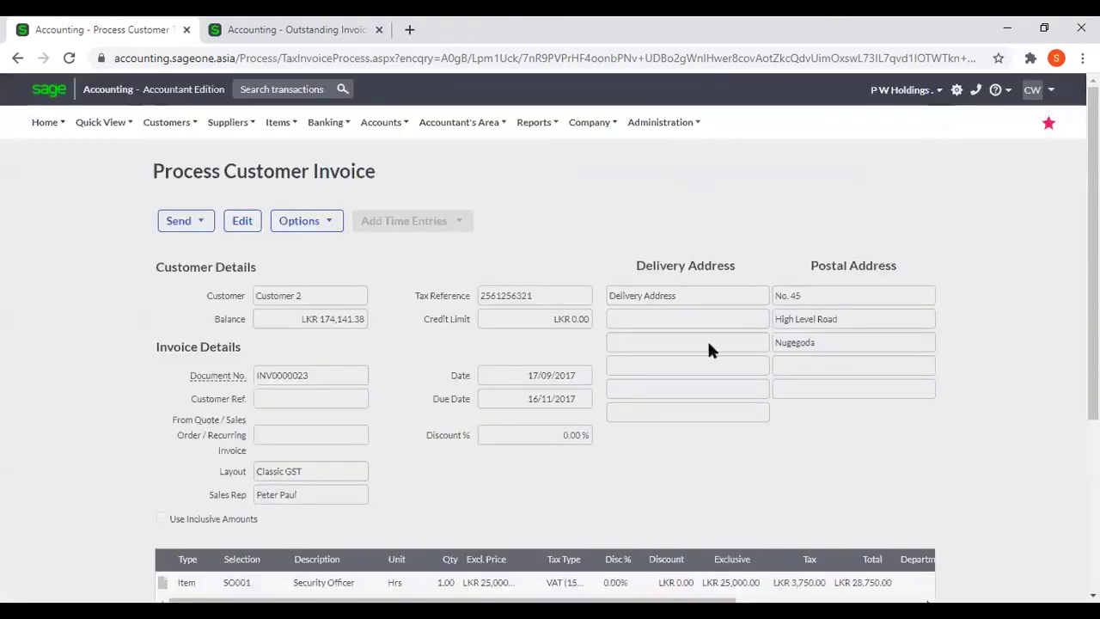
# - Display the Debtors Manager functions available for customers
pyautogui.moveTo(167, 125)
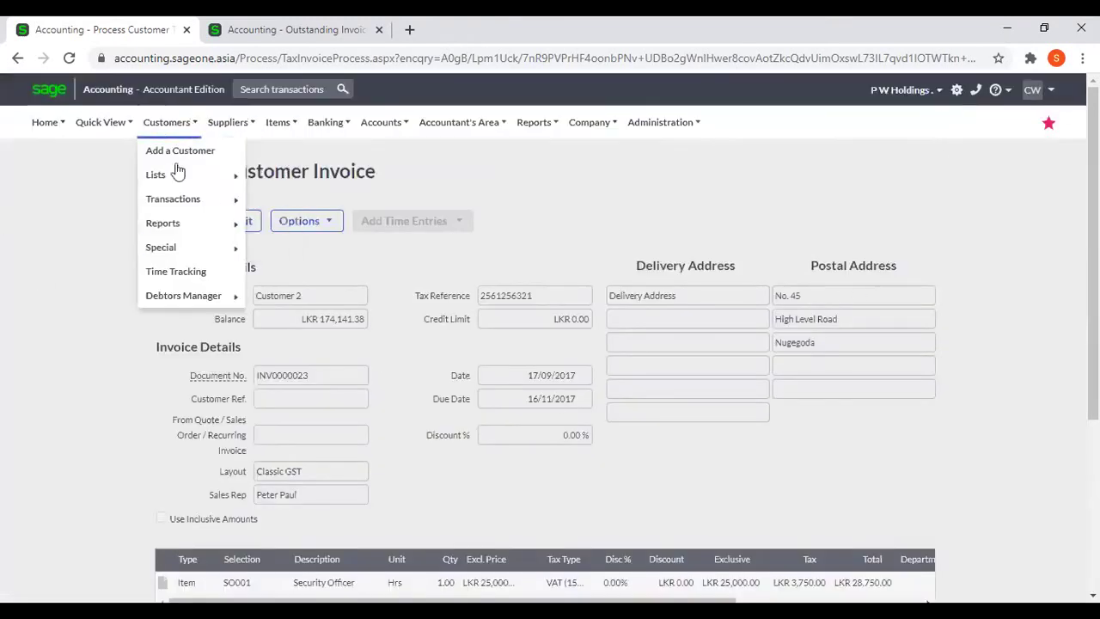
pyautogui.moveTo(204, 296)
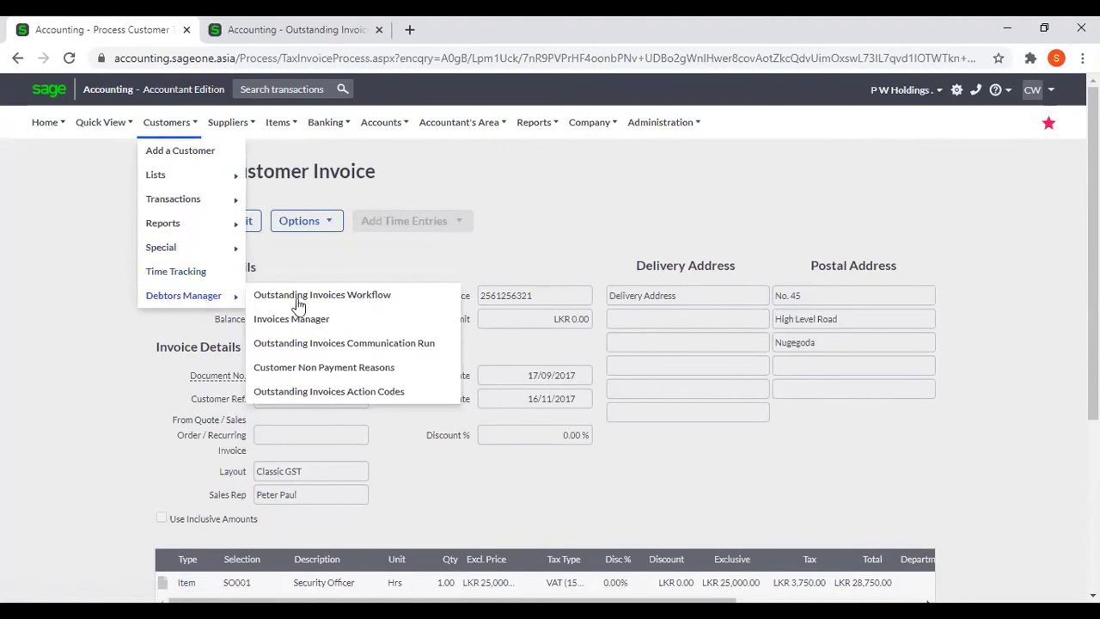